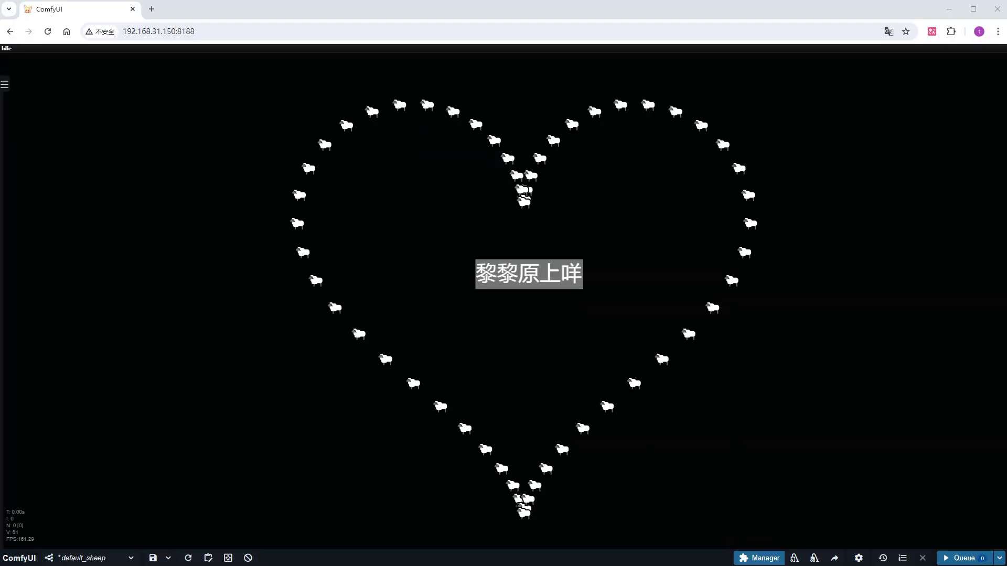
# Clear the sheep workflow and add a Load Image node holding beijingtiantan.jpeg
pyautogui.click(248, 559)
pyautogui.click(554, 96)
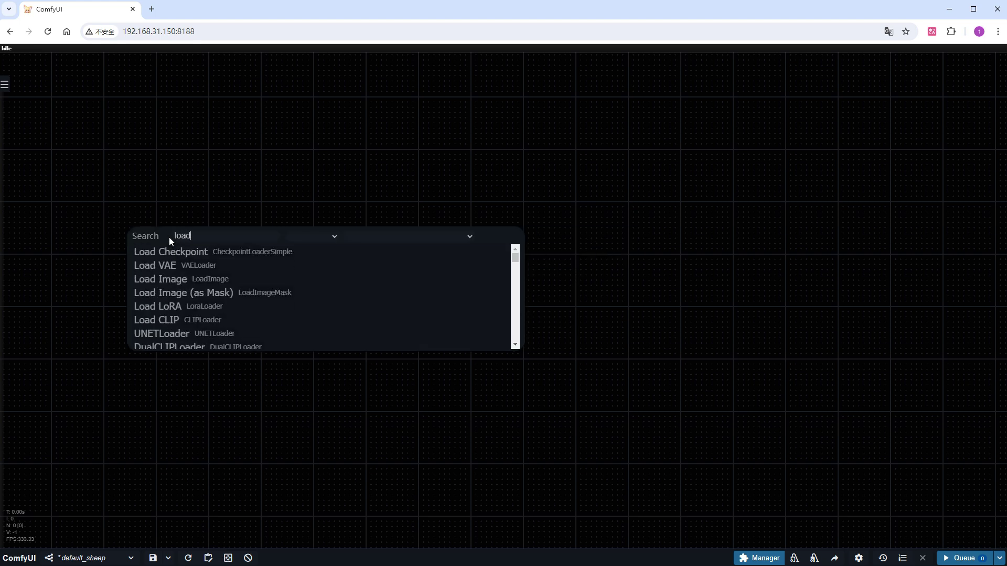
pyautogui.click(177, 279)
pyautogui.scroll(5, 149, 294)
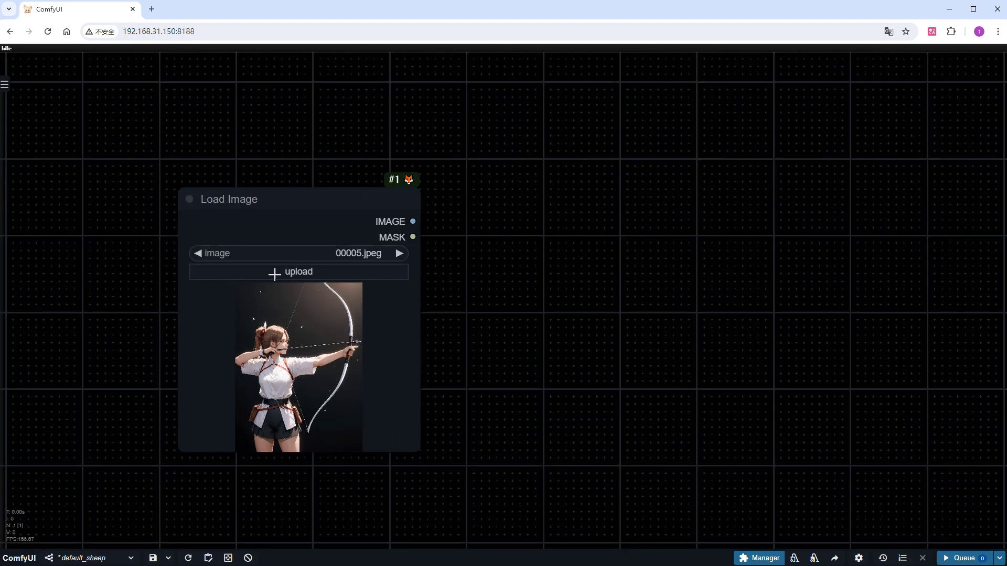
pyautogui.click(311, 251)
pyautogui.write('bei')
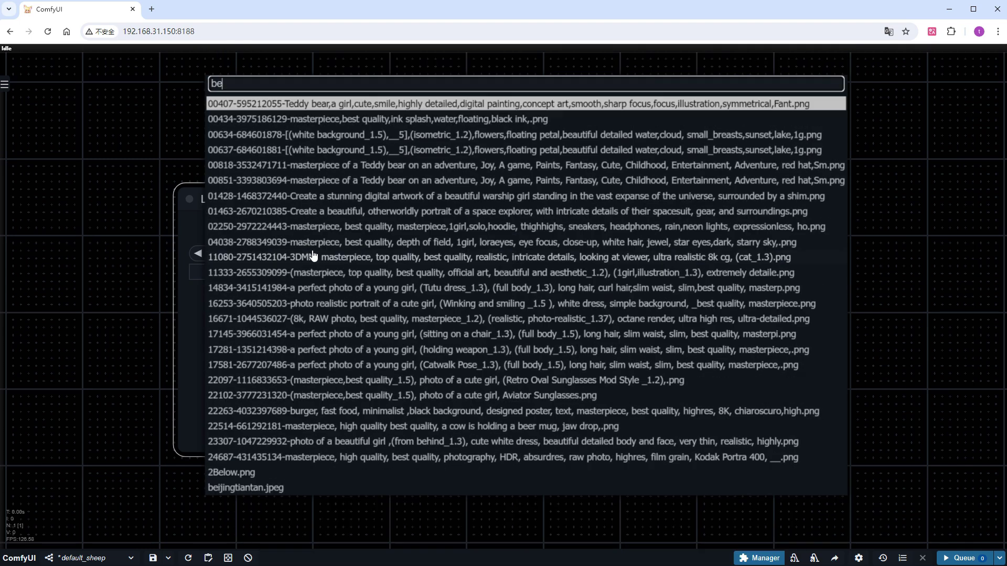
pyautogui.click(319, 265)
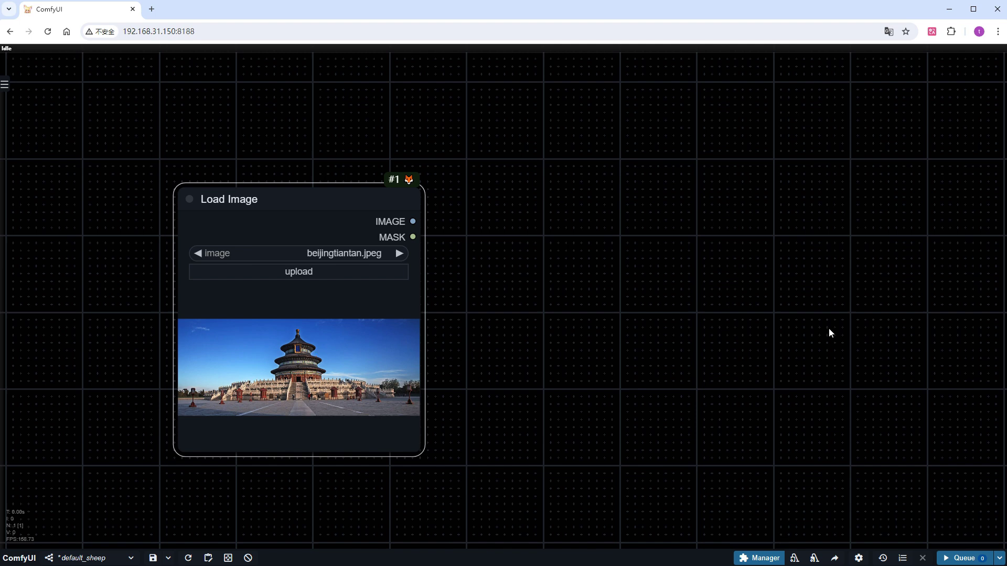
# Add a Sam2Segmentation node and feed it the loaded temple image
pyautogui.hscroll(5, 829, 329)
pyautogui.doubleClick(722, 220)
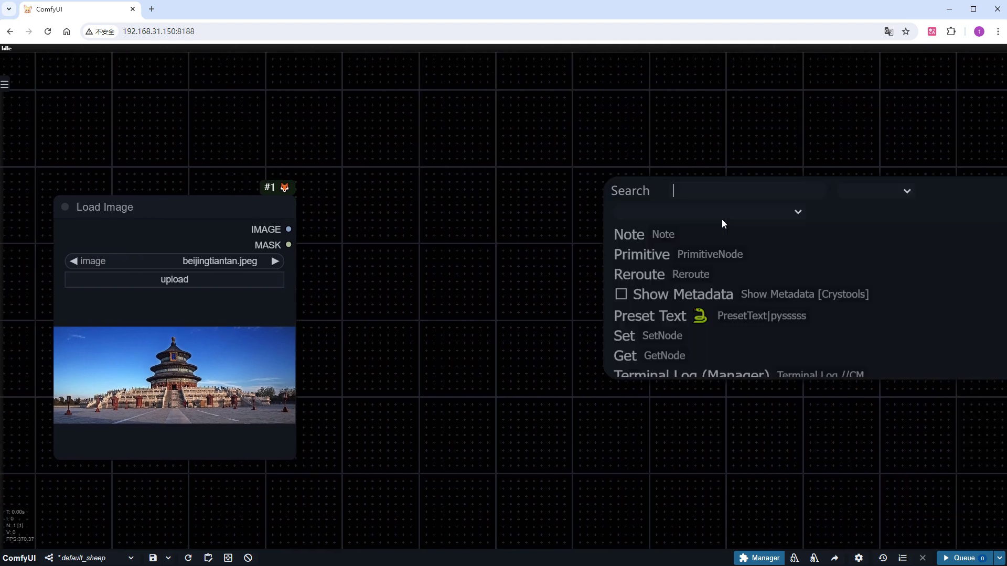
pyautogui.write('sam2')
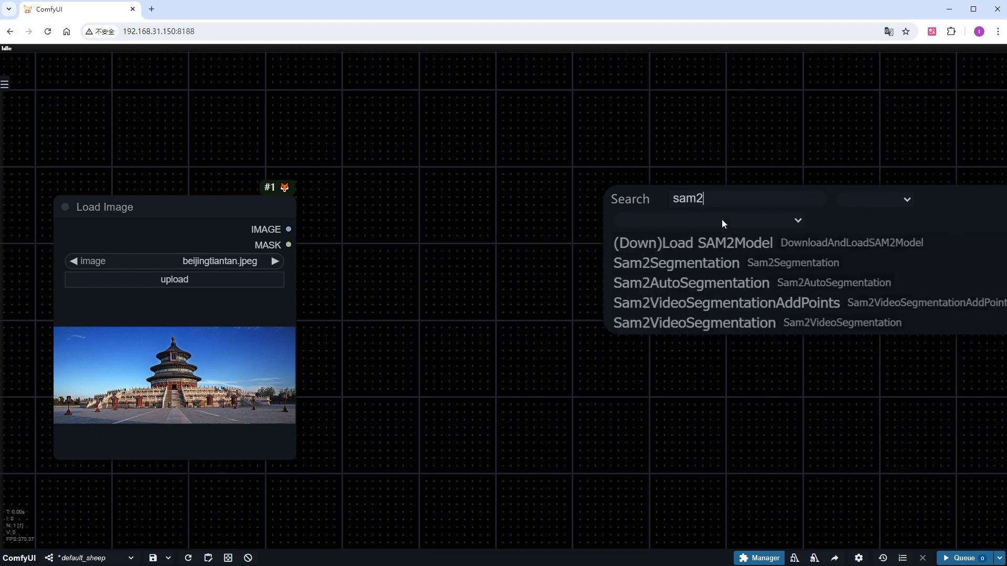
pyautogui.click(702, 263)
pyautogui.moveTo(289, 230); pyautogui.dragTo(456, 126)
# Attach a (Down)Load SAM2Model node using sam2_hiera_small, keeping single_image segmentor mode
pyautogui.click(476, 174)
pyautogui.moveTo(609, 130); pyautogui.dragTo(570, 127)
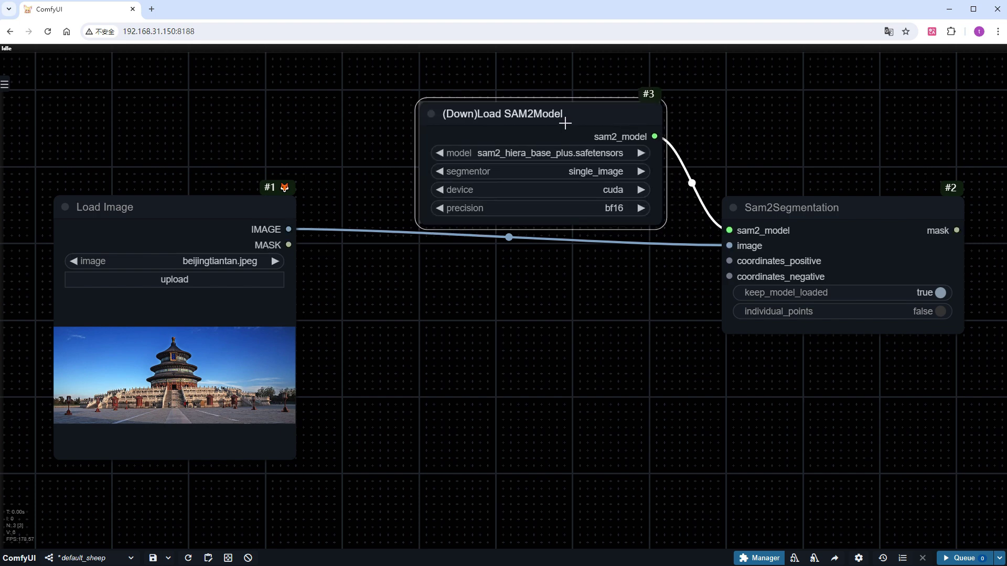
pyautogui.scroll(3, 573, 151)
pyautogui.click(593, 152)
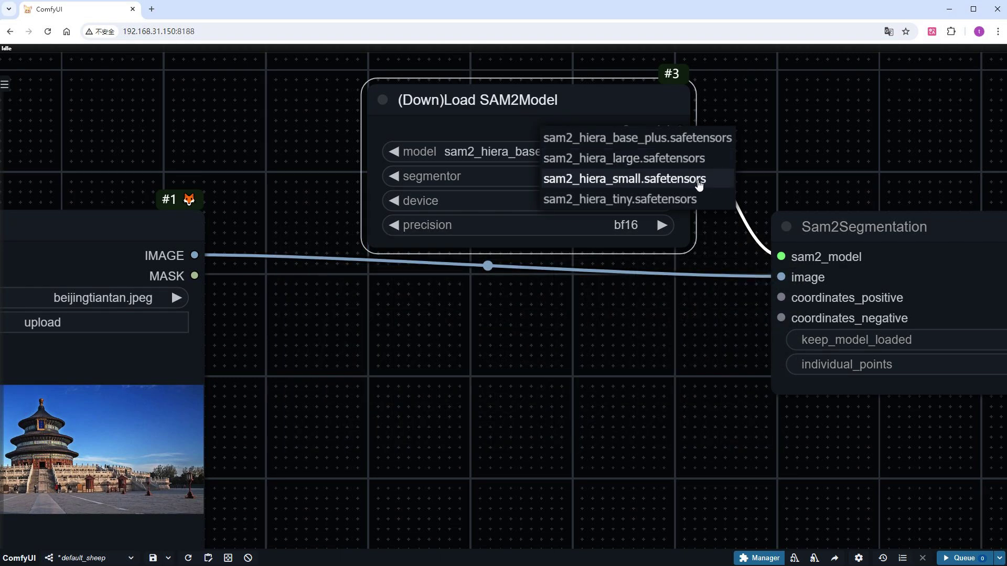
pyautogui.click(699, 181)
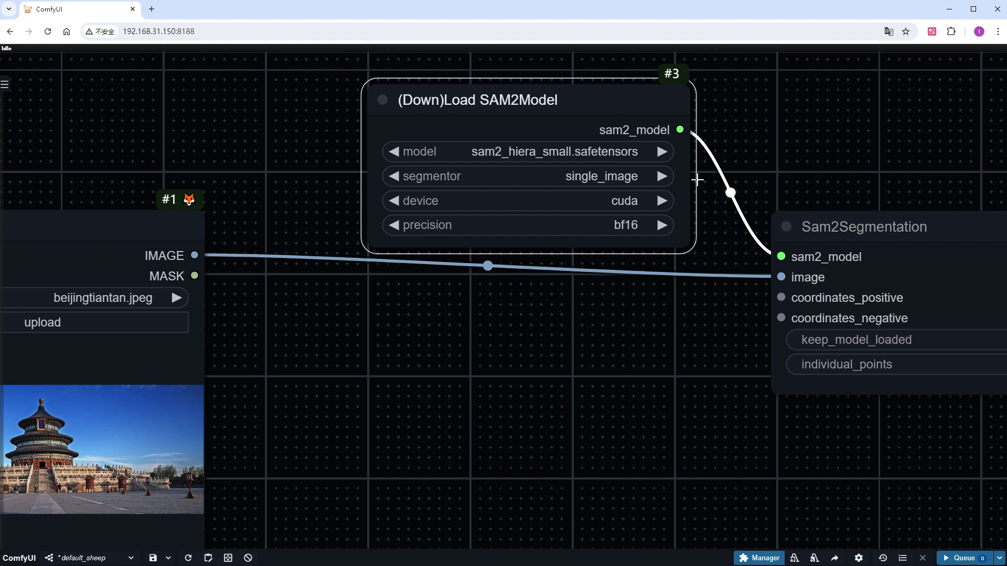
pyautogui.click(477, 176)
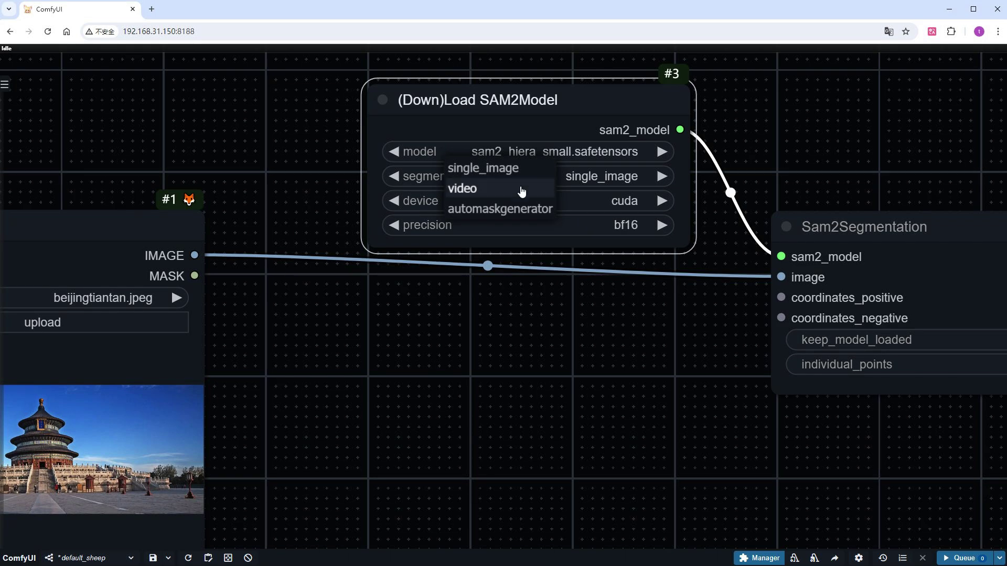
pyautogui.click(521, 169)
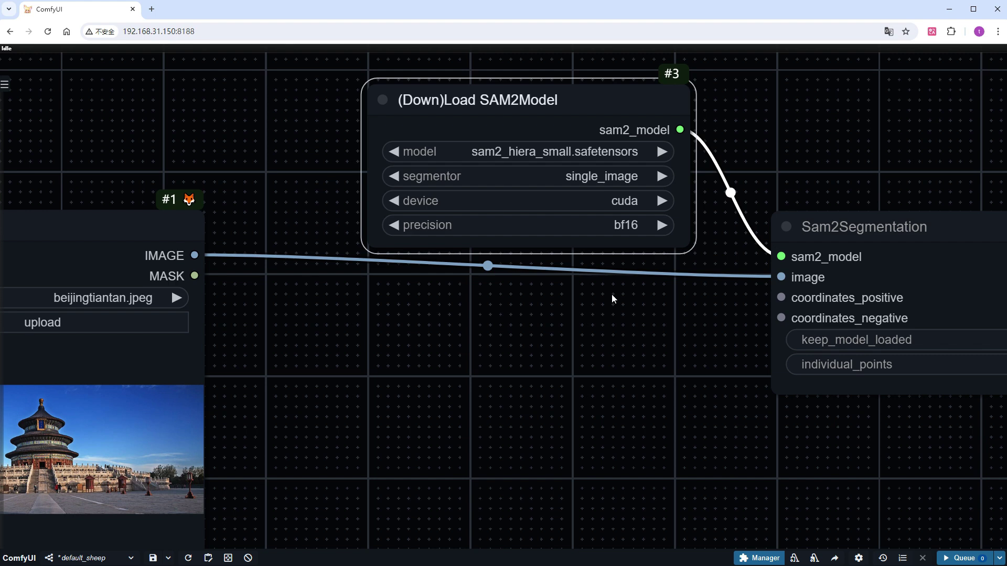
pyautogui.moveTo(586, 474); pyautogui.dragTo(592, 290)
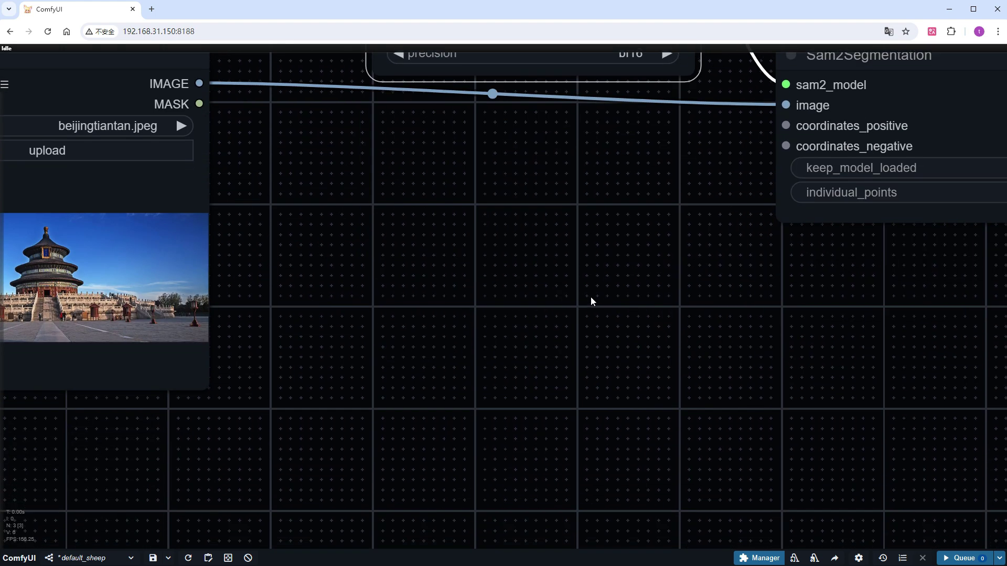
# Add a Spline Editor whose coord_str feeds Sam2Segmentation's coordinates_positive
pyautogui.scroll(-1, 591, 290)
pyautogui.doubleClick(502, 341)
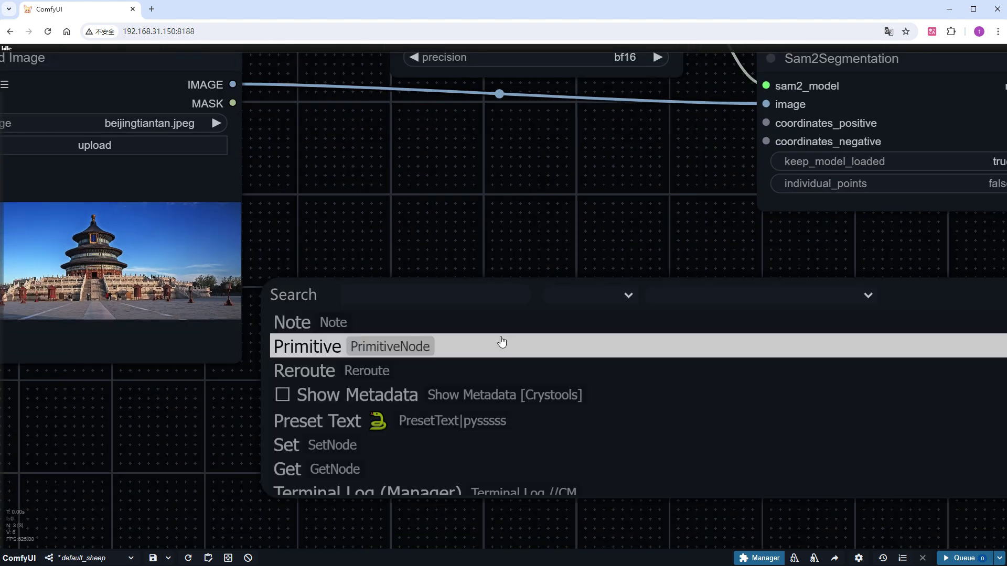
pyautogui.write('spli')
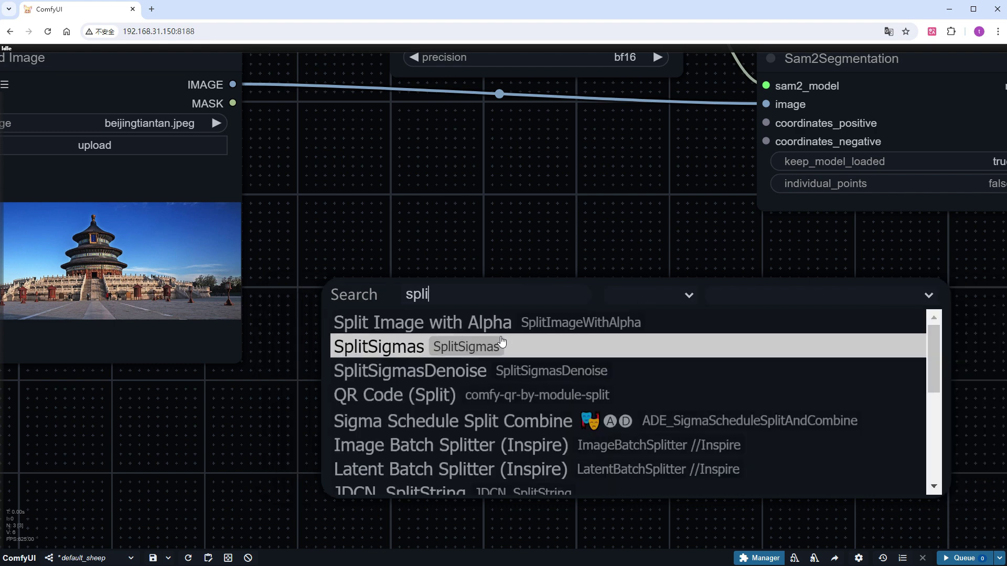
pyautogui.write('ne')
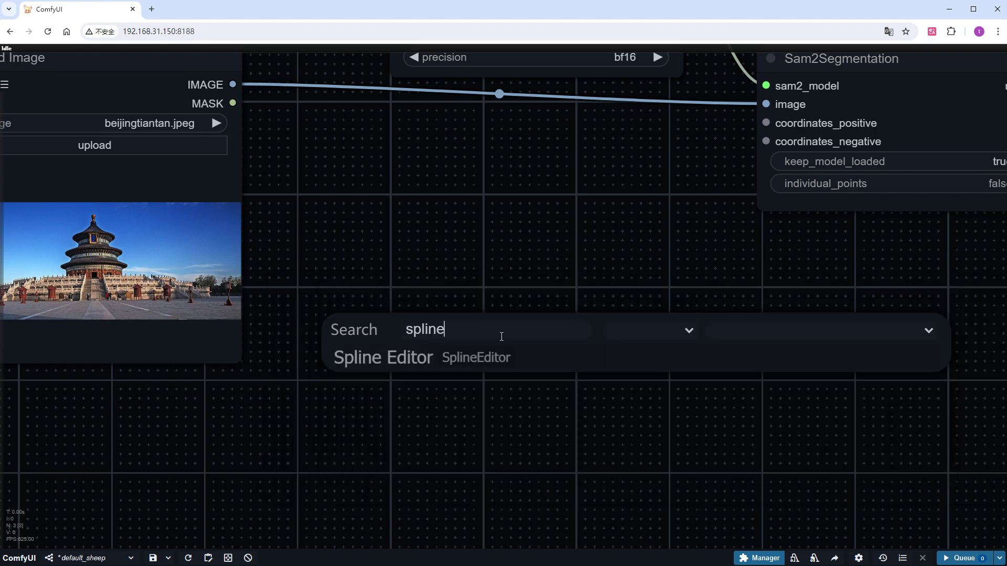
pyautogui.click(401, 365)
pyautogui.moveTo(669, 318); pyautogui.dragTo(487, 300)
pyautogui.scroll(-1, 487, 300)
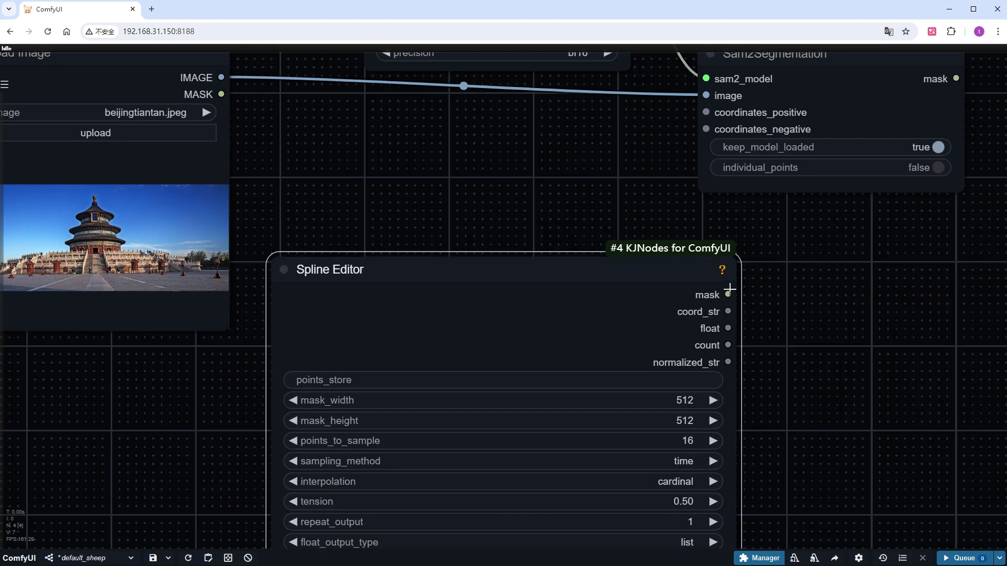
pyautogui.moveTo(706, 113); pyautogui.dragTo(728, 312)
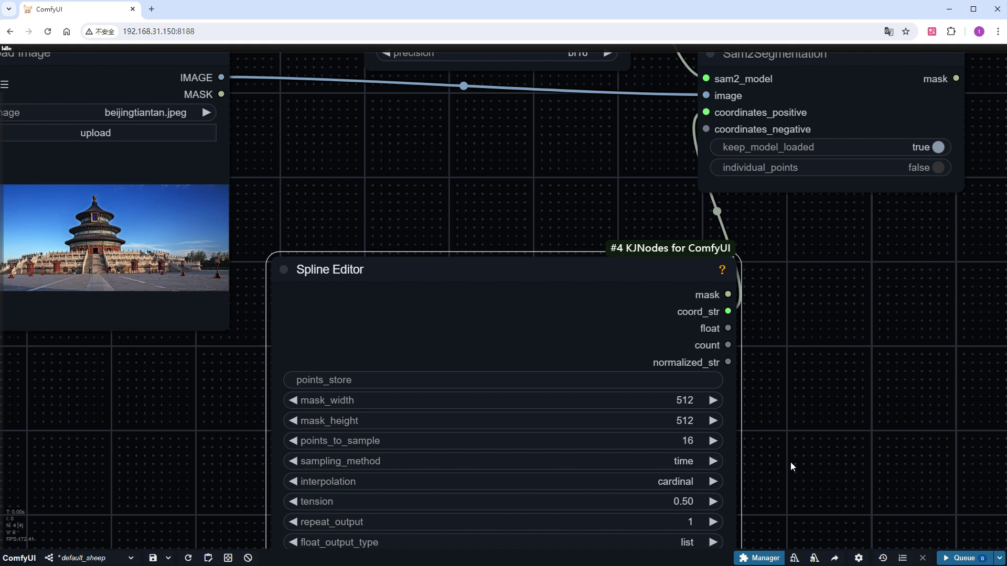
# Set the Spline Editor to 1800×720 with controlpoints sampling and cardinal interpolation
pyautogui.click(666, 400)
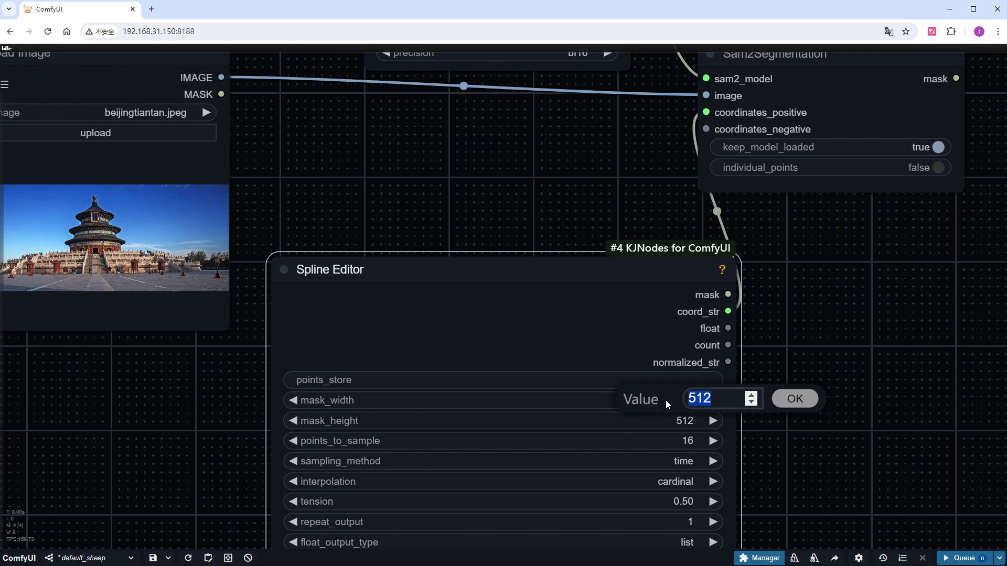
pyautogui.write('1800')
pyautogui.press('Return')
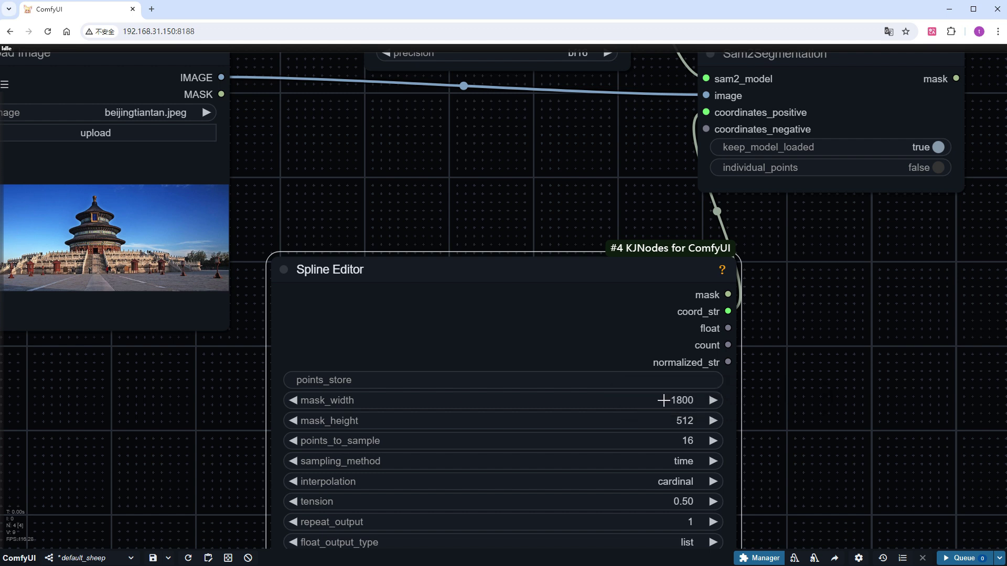
pyautogui.click(649, 420)
pyautogui.write('720')
pyautogui.press('Return')
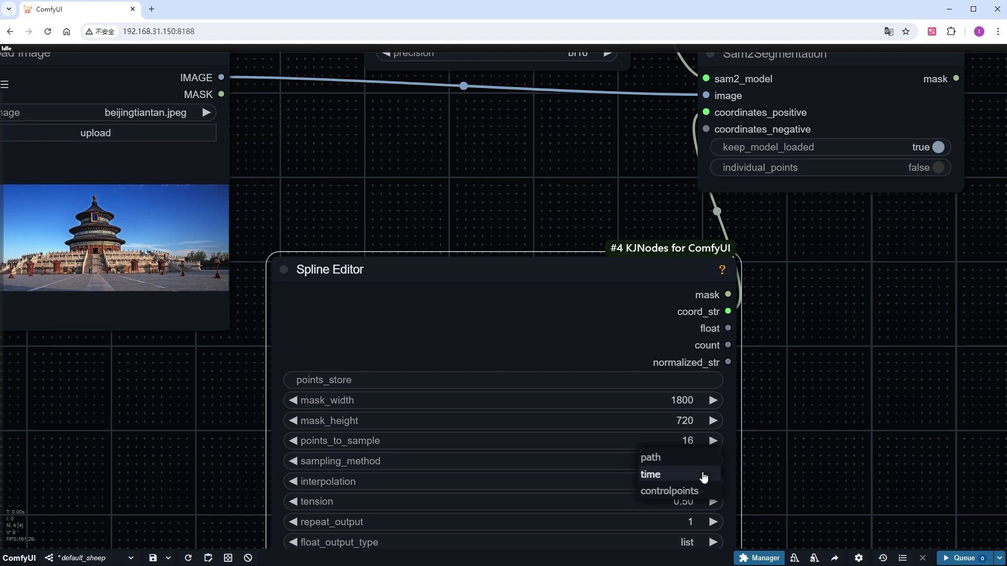
pyautogui.click(701, 491)
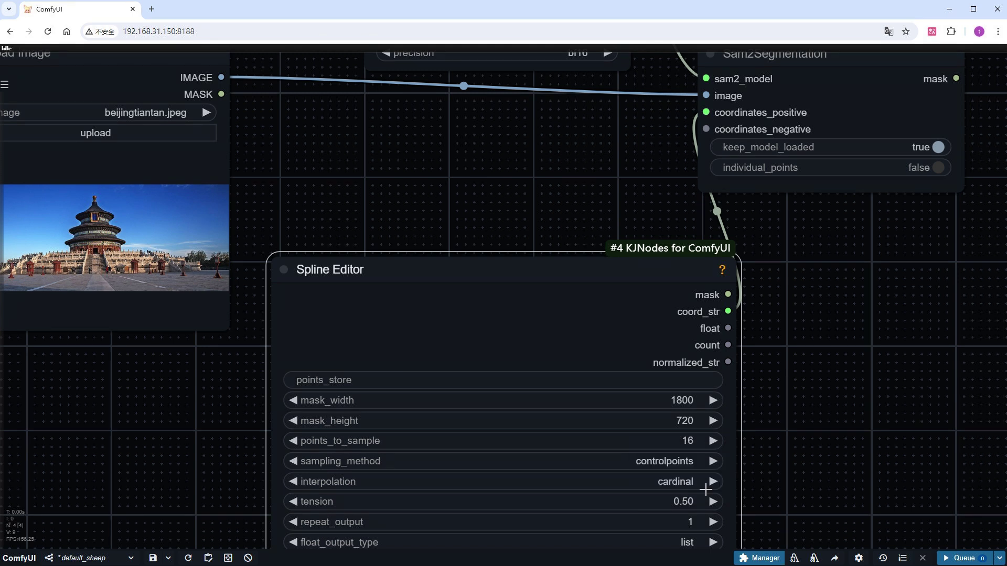
pyautogui.click(621, 483)
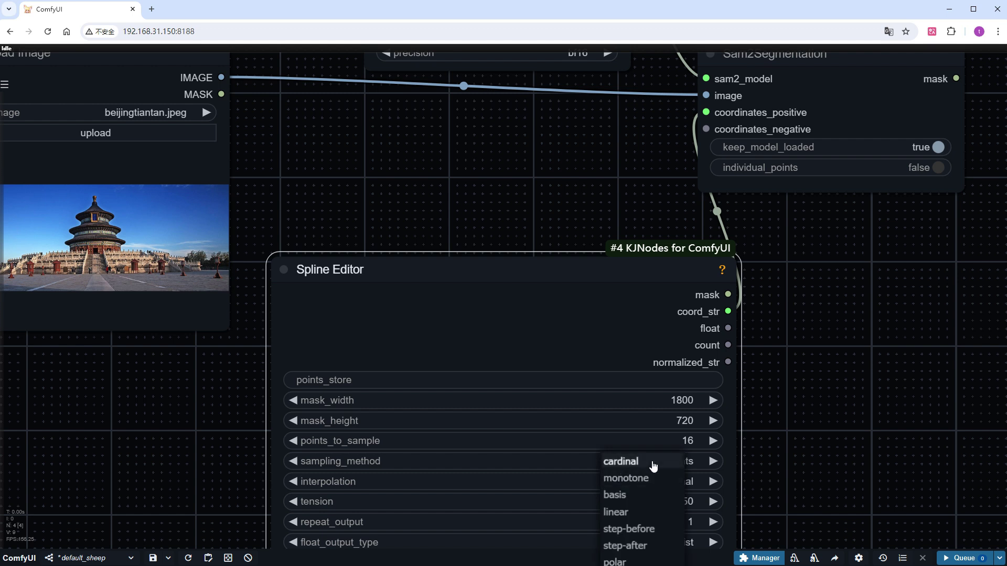
pyautogui.scroll(-2, 670, 466)
pyautogui.scroll(1, 669, 467)
pyautogui.click(630, 451)
pyautogui.moveTo(890, 476); pyautogui.dragTo(851, 304)
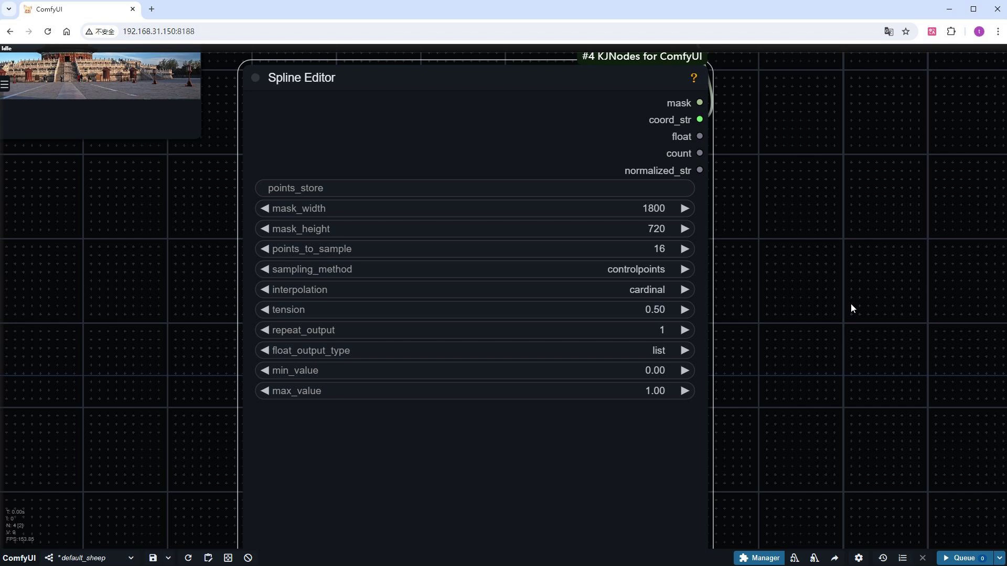
pyautogui.moveTo(888, 506); pyautogui.dragTo(897, 198)
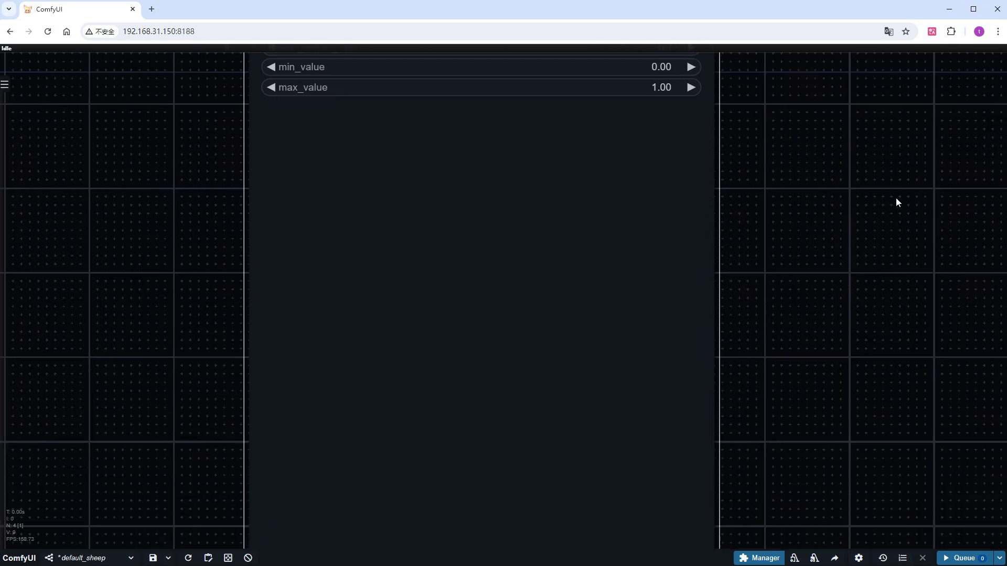
pyautogui.moveTo(847, 304); pyautogui.dragTo(866, 225)
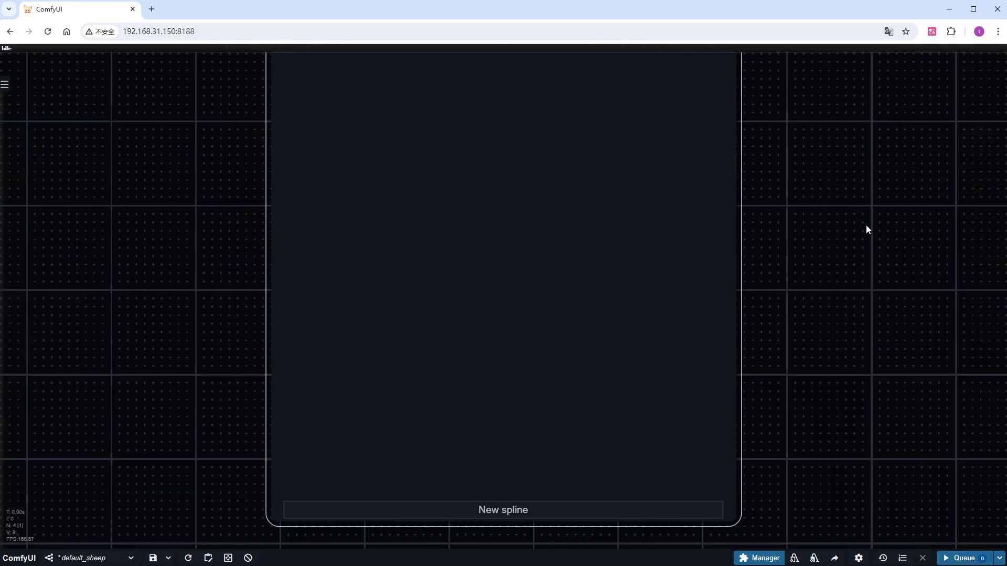
pyautogui.click(580, 510)
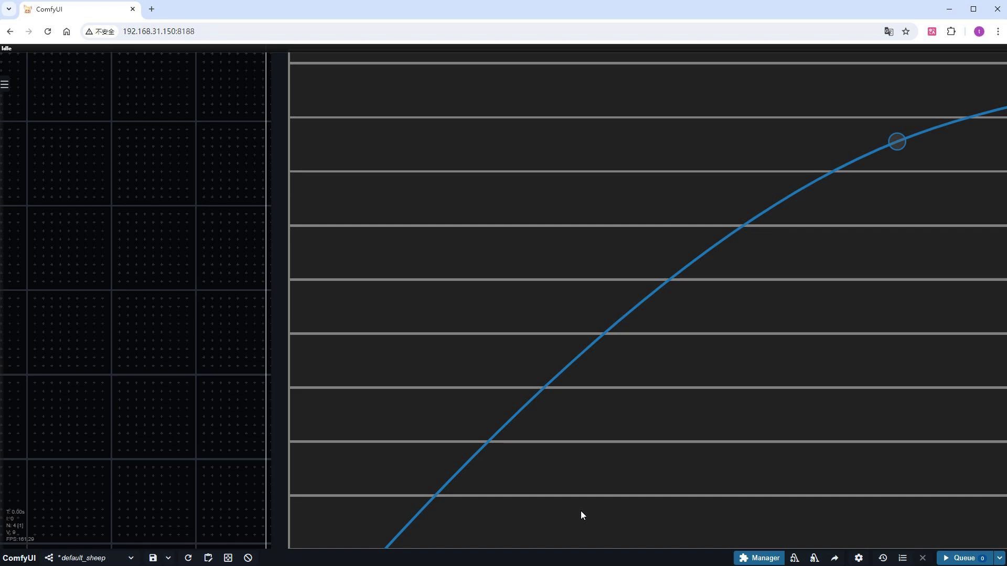
pyautogui.scroll(-10, 124, 376)
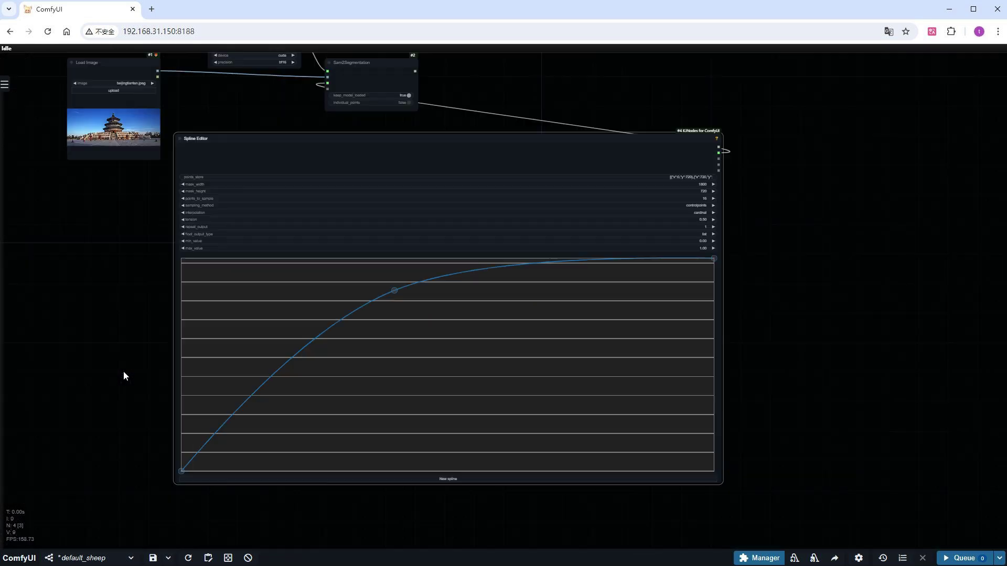
pyautogui.moveTo(110, 407); pyautogui.dragTo(178, 466)
pyautogui.scroll(3, 178, 466)
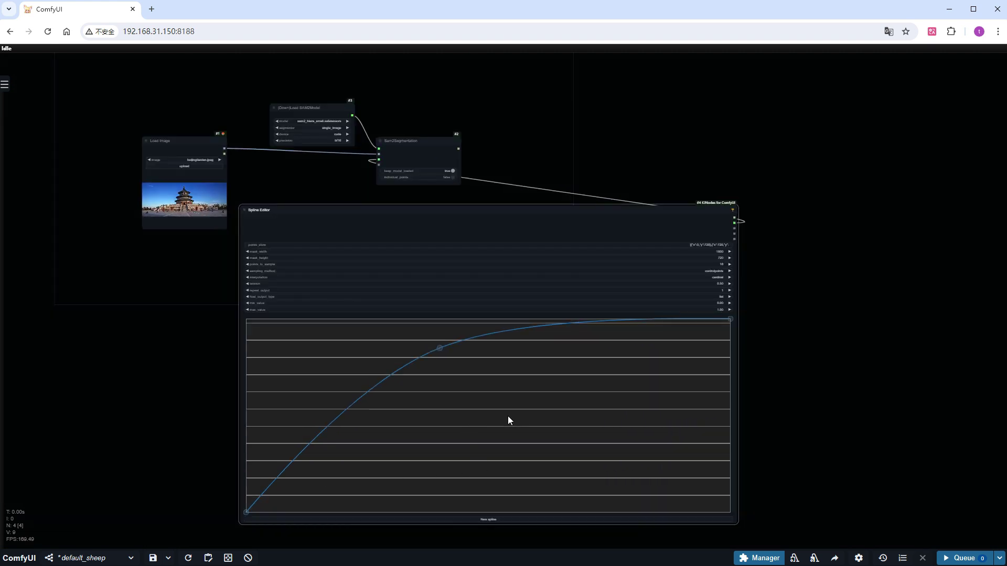
# Show the loaded temple photo as the Spline Editor graph's background
pyautogui.rightClick(445, 418)
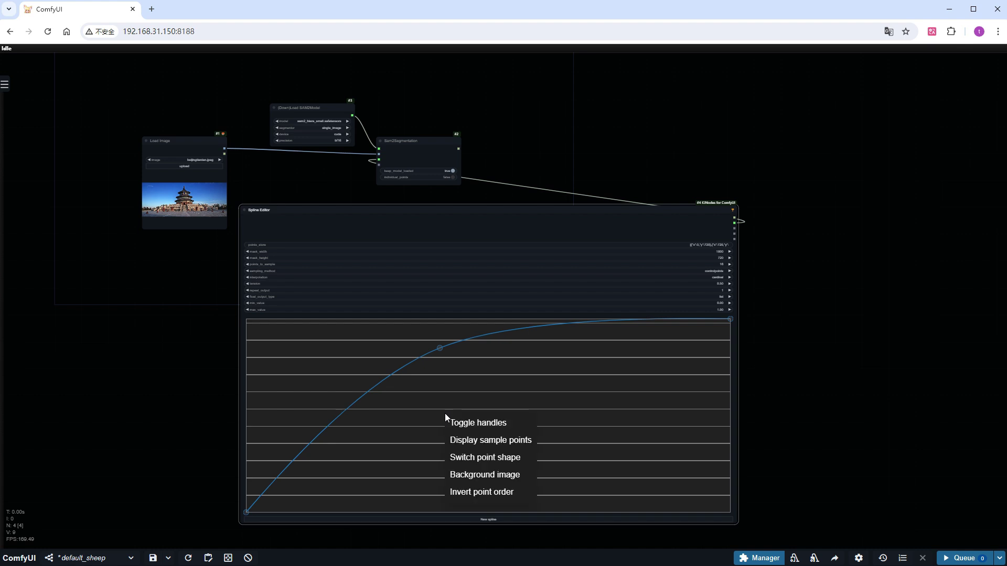
pyautogui.click(496, 475)
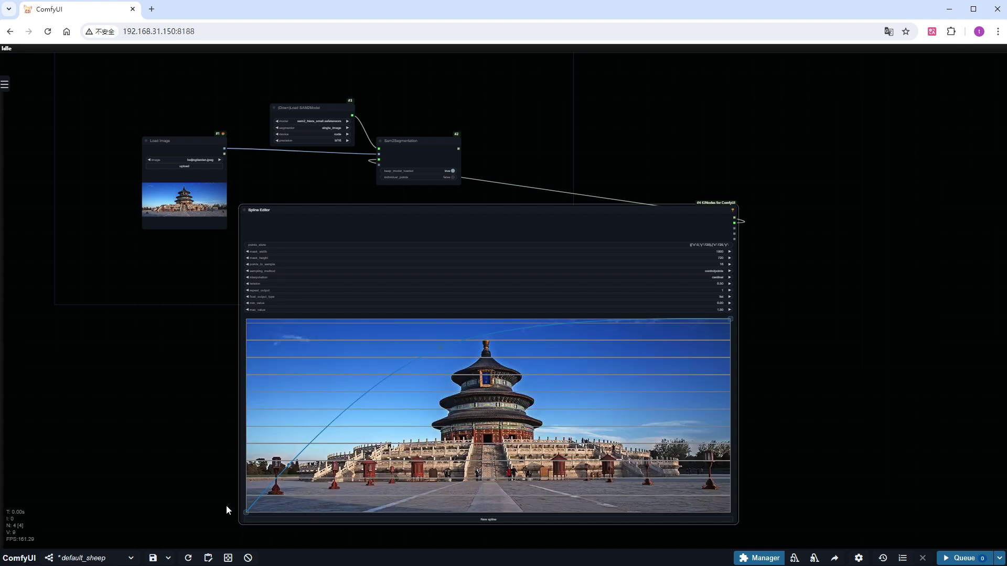
pyautogui.scroll(3, 215, 501)
pyautogui.moveTo(221, 484); pyautogui.dragTo(133, 420)
pyautogui.scroll(1, 149, 429)
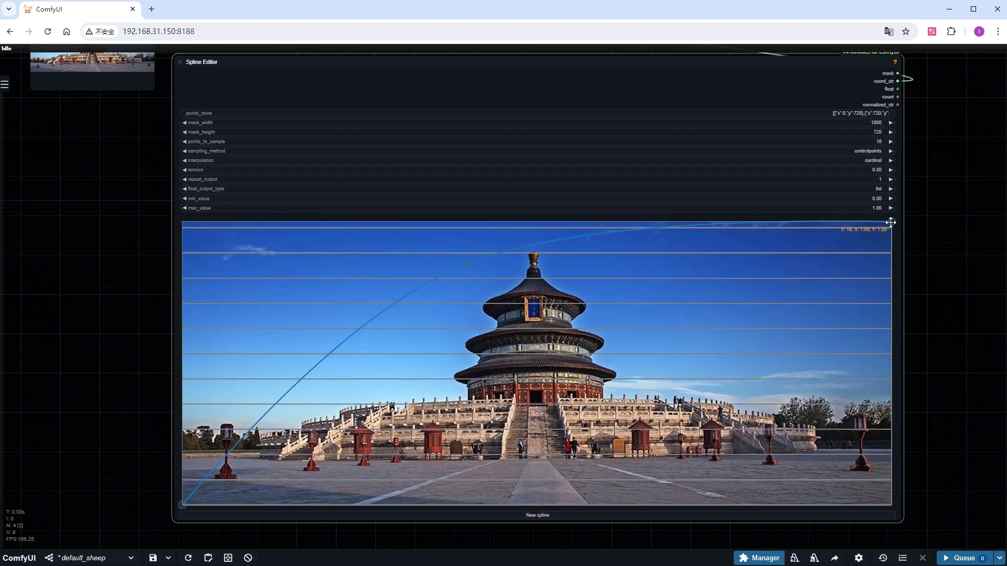
# Drag the three spline points onto the temple's finial, body and base
pyautogui.moveTo(891, 222); pyautogui.dragTo(534, 268)
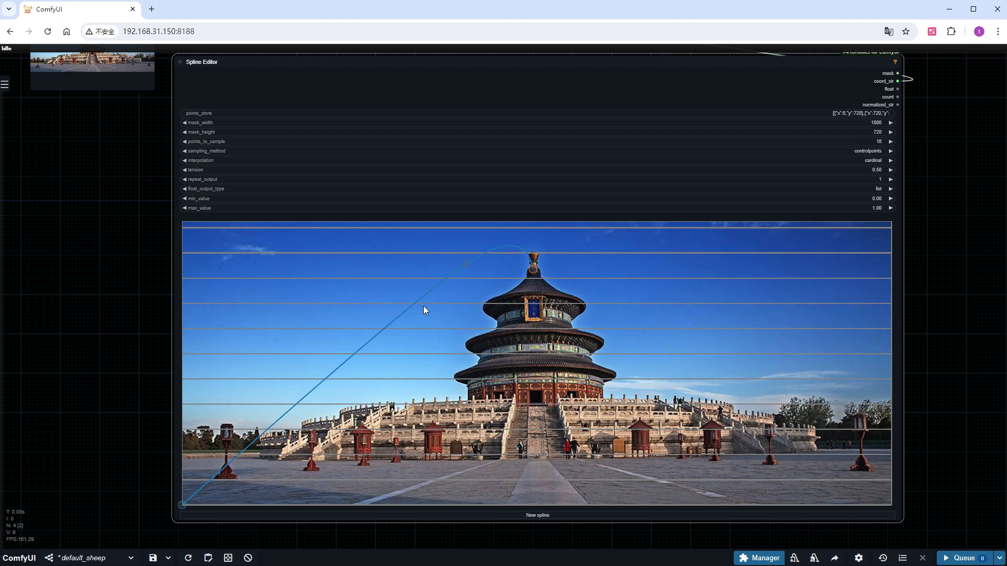
pyautogui.moveTo(465, 266); pyautogui.dragTo(538, 332)
pyautogui.moveTo(184, 504); pyautogui.dragTo(548, 378)
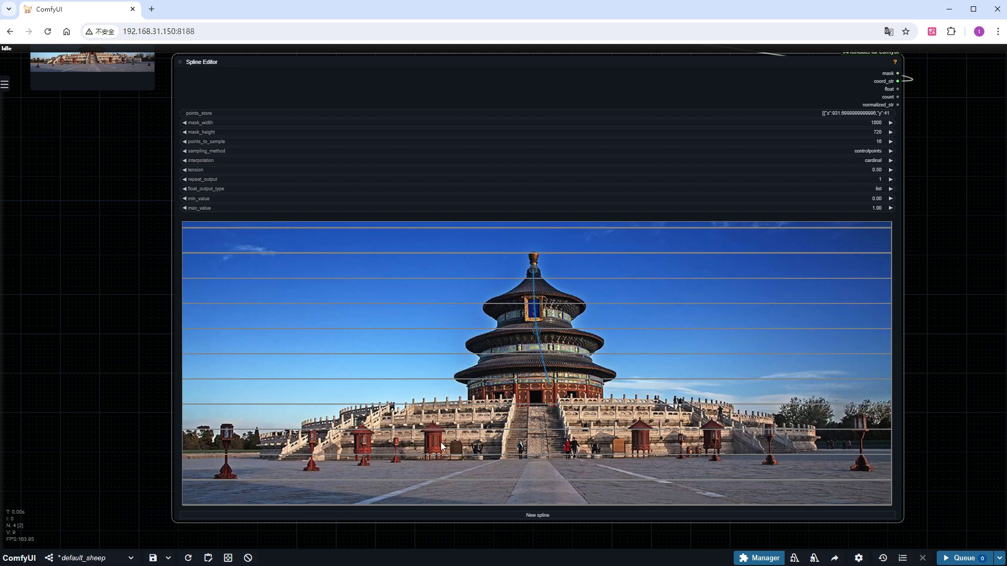
pyautogui.scroll(-2, 134, 366)
# Add an ImageAndMaskPreview node wired to Sam2Segmentation's mask and Load Image's IMAGE
pyautogui.moveTo(831, 162); pyautogui.dragTo(713, 382)
pyautogui.scroll(6, 391, 222)
pyautogui.doubleClick(533, 162)
pyautogui.write('imag')
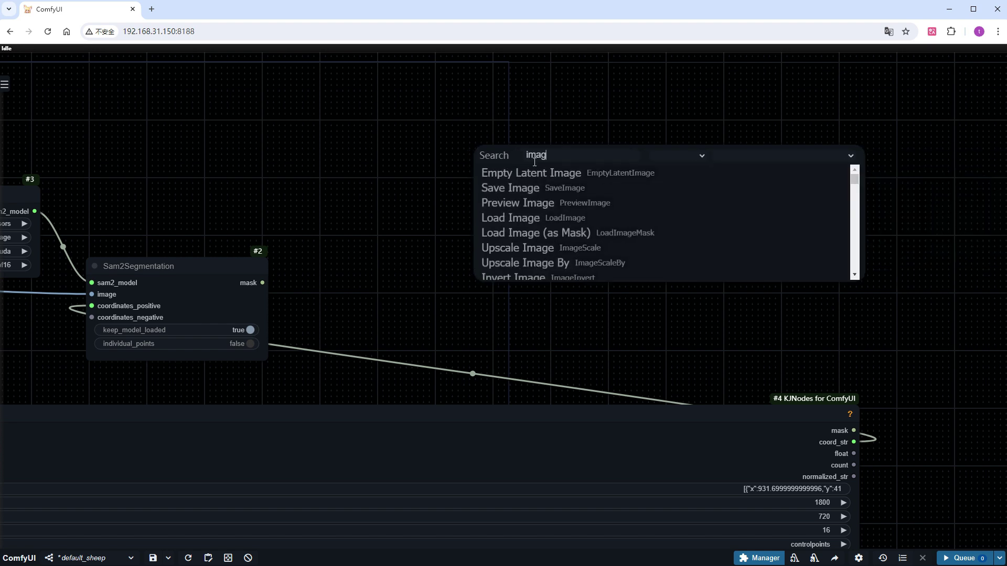
pyautogui.write('ea')
pyautogui.click(540, 176)
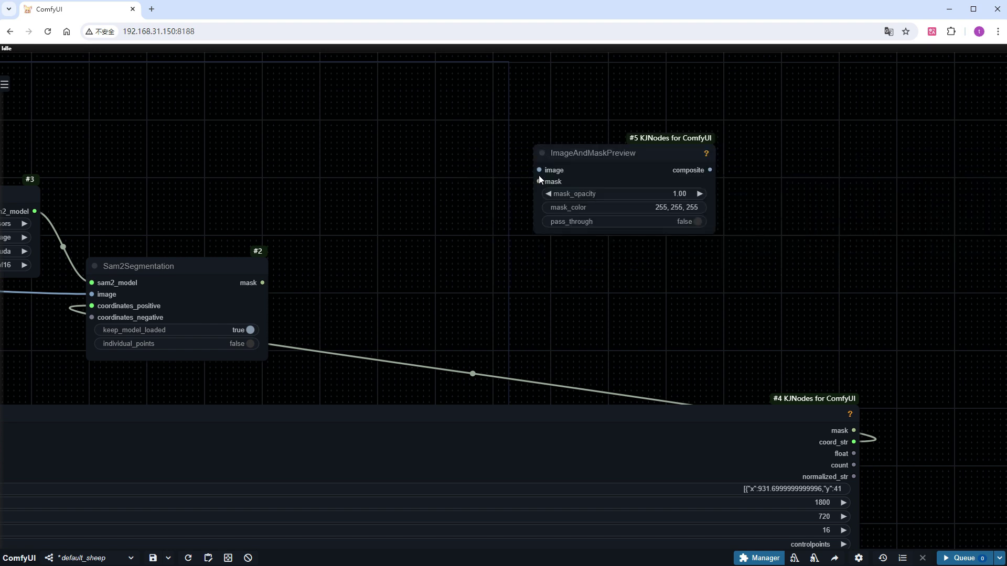
pyautogui.moveTo(263, 284); pyautogui.dragTo(539, 181)
pyautogui.moveTo(450, 266); pyautogui.dragTo(651, 259)
pyautogui.scroll(-2, 675, 261)
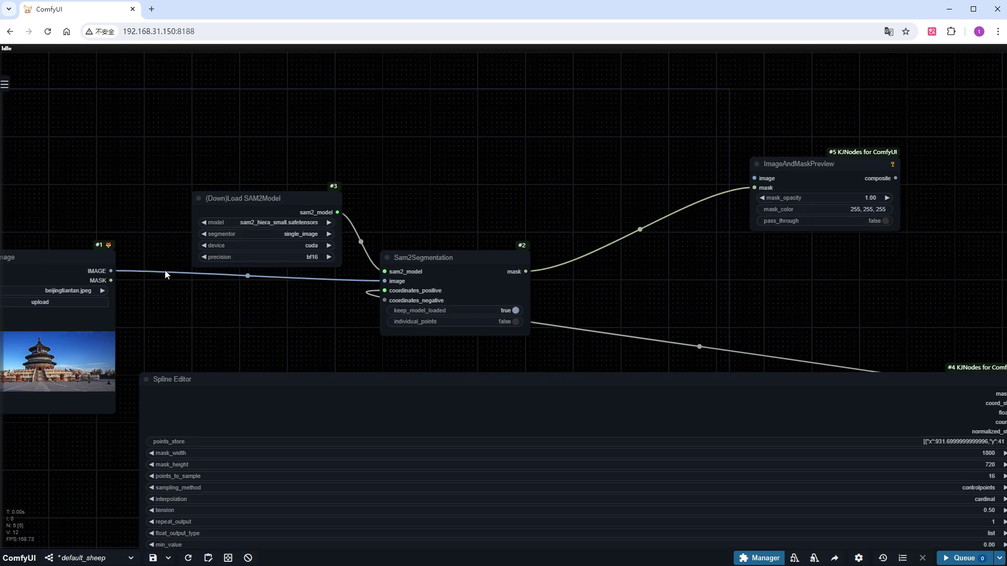
pyautogui.moveTo(112, 271); pyautogui.dragTo(756, 178)
# Run the workflow and enlarge the ImageAndMaskPreview node to see the mask
pyautogui.click(968, 559)
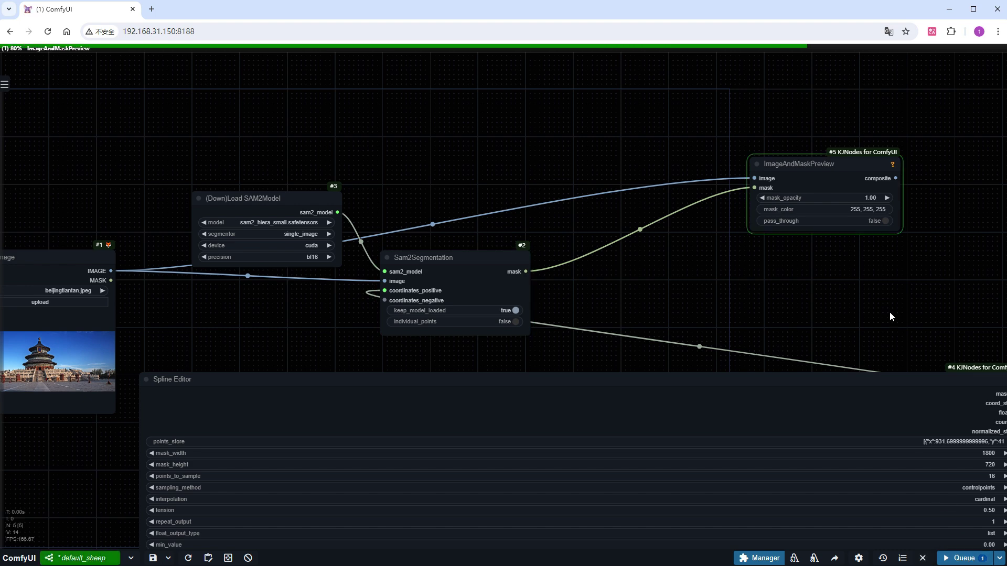
pyautogui.scroll(-5, 818, 279)
pyautogui.scroll(10, 867, 291)
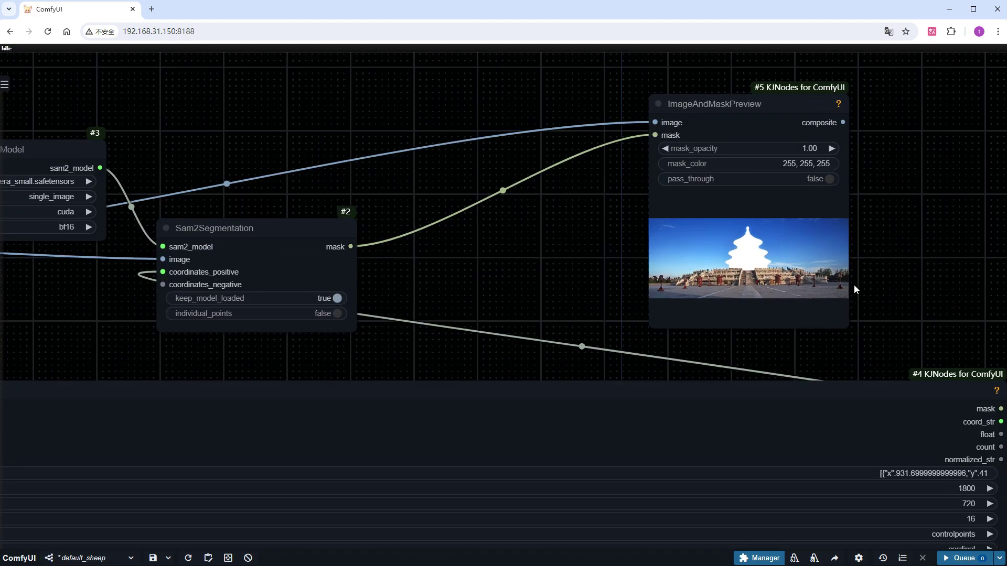
pyautogui.moveTo(951, 354); pyautogui.dragTo(944, 355)
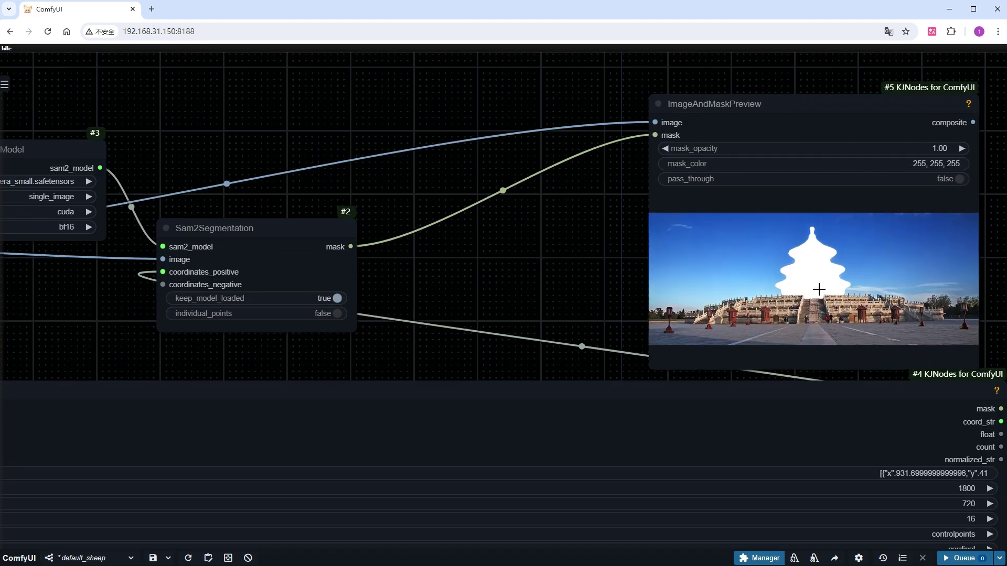
pyautogui.scroll(-5, 818, 289)
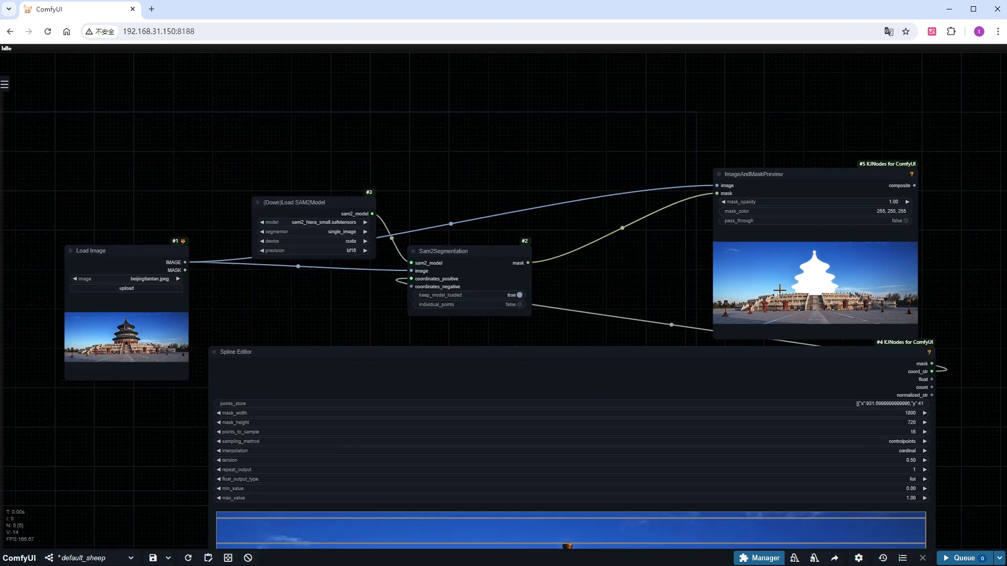
# Move the spline points down-left onto the small red pavilion and rerun
pyautogui.moveTo(618, 291); pyautogui.dragTo(618, 174)
pyautogui.scroll(5, 625, 186)
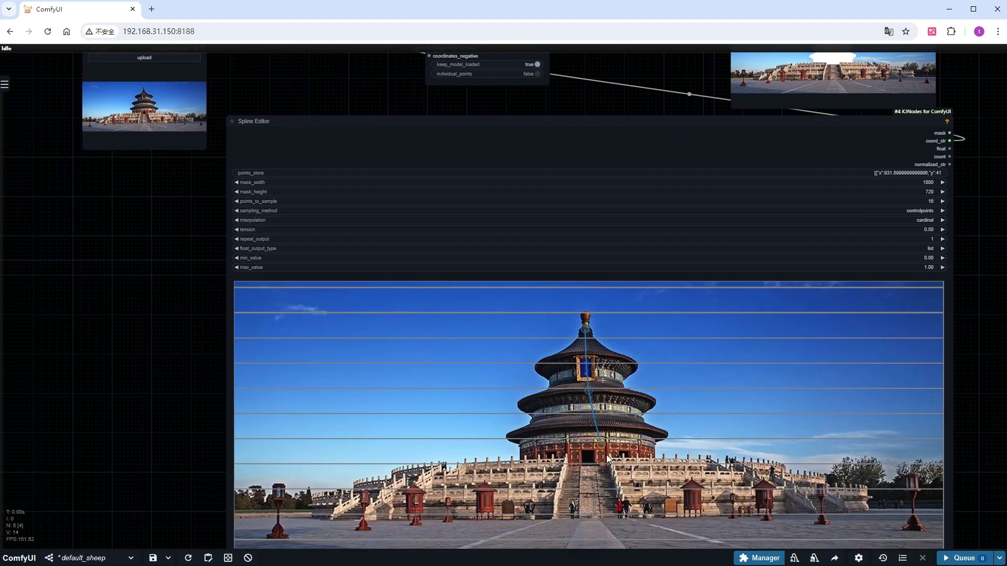
pyautogui.moveTo(602, 442); pyautogui.dragTo(483, 514)
pyautogui.moveTo(588, 389); pyautogui.dragTo(488, 491)
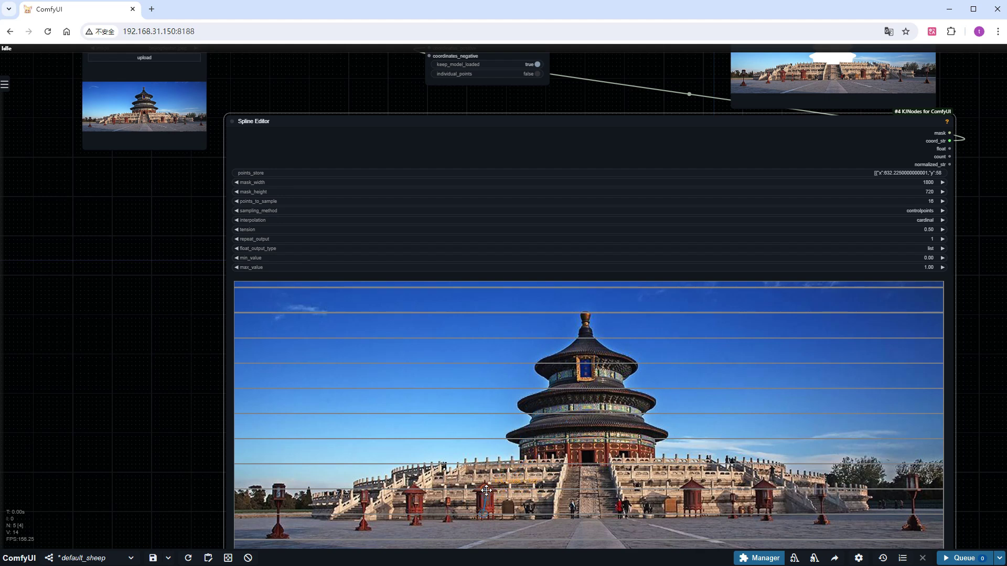
pyautogui.click(964, 558)
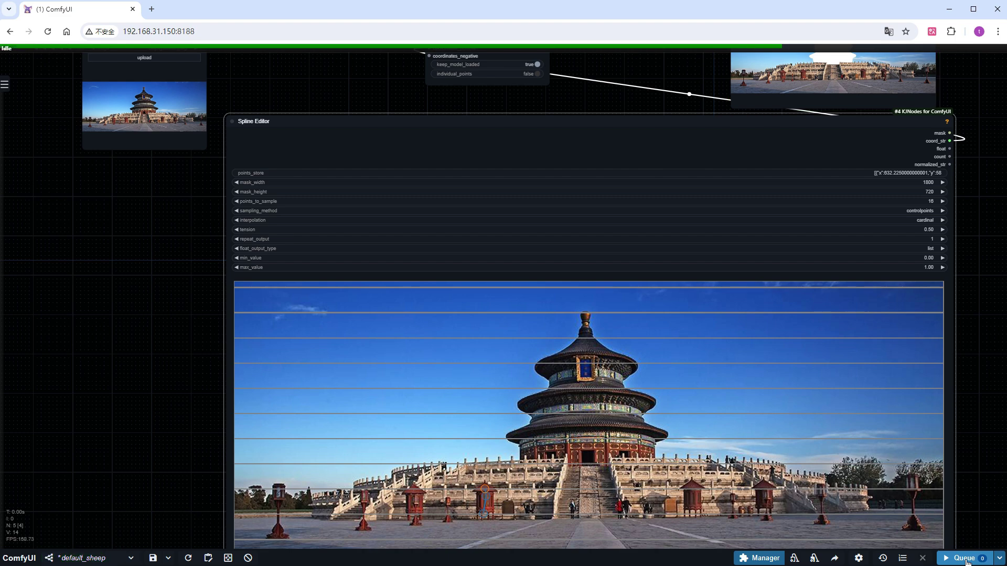
pyautogui.scroll(-3, 996, 158)
pyautogui.scroll(6, 747, 253)
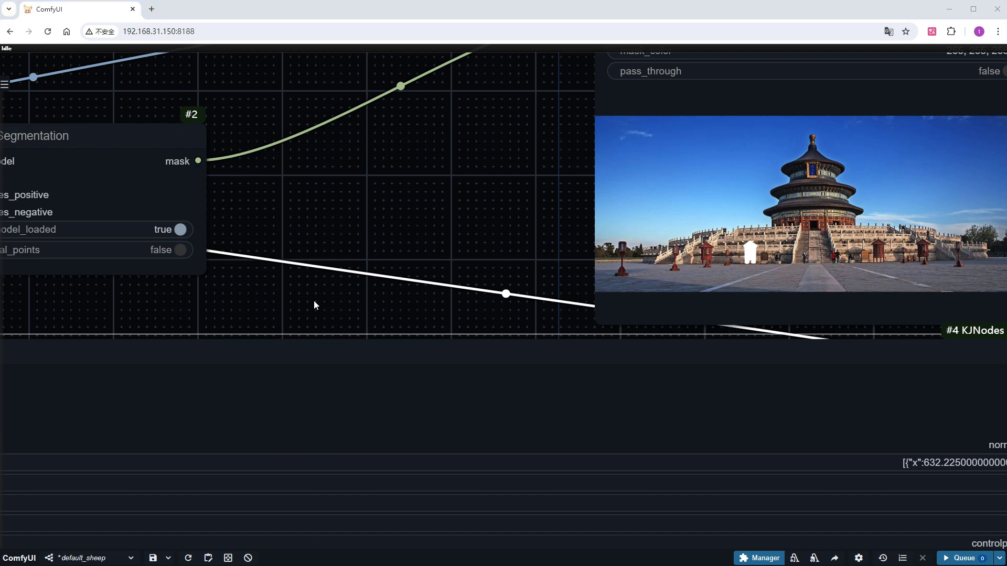
# Move Load Image aside and add a Load Video (Upload) node with 纯妹妹舞蹈.mp4
pyautogui.scroll(-5, 310, 284)
pyautogui.moveTo(309, 285); pyautogui.dragTo(790, 359)
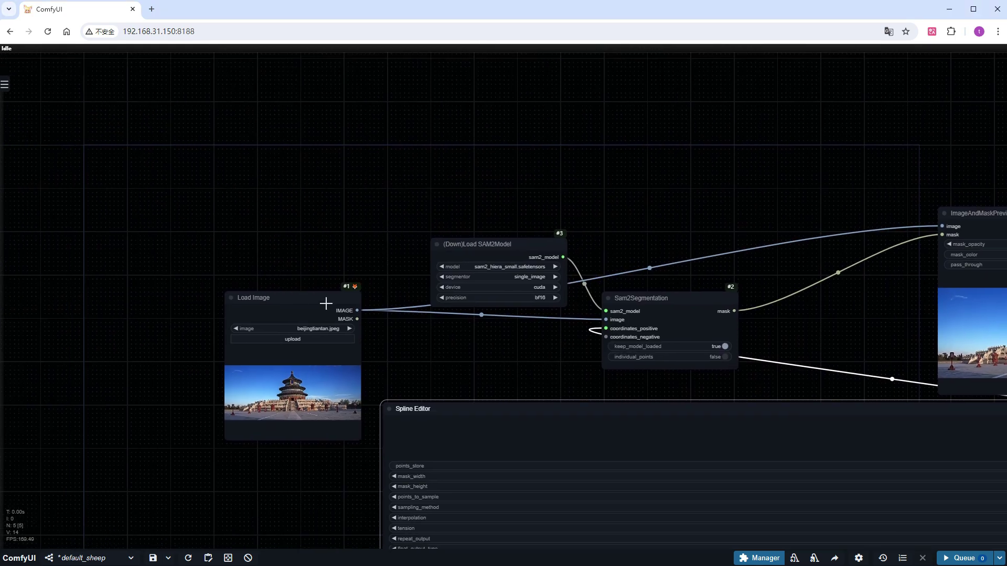
pyautogui.moveTo(322, 302); pyautogui.dragTo(175, 327)
pyautogui.doubleClick(209, 193)
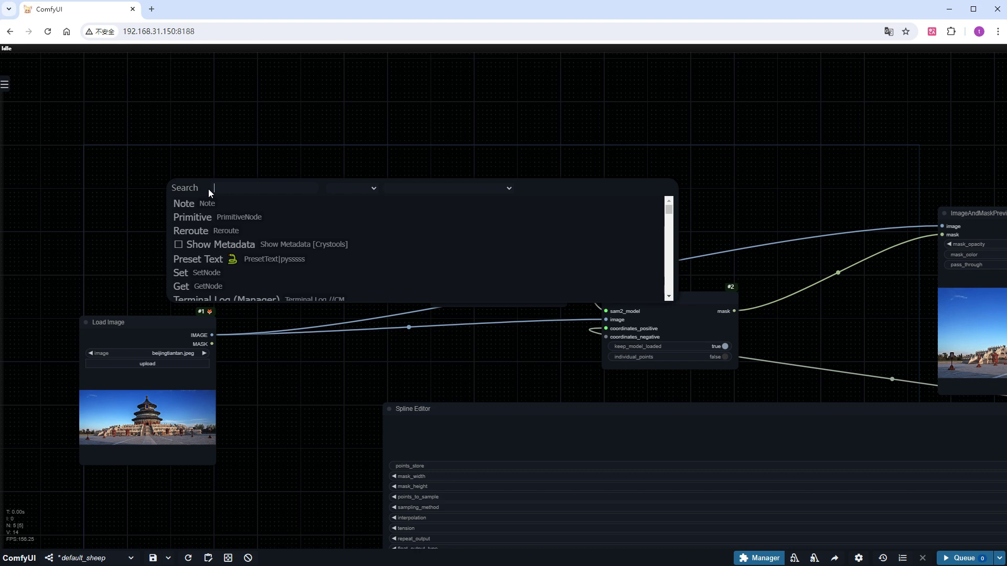
pyautogui.write('loadv')
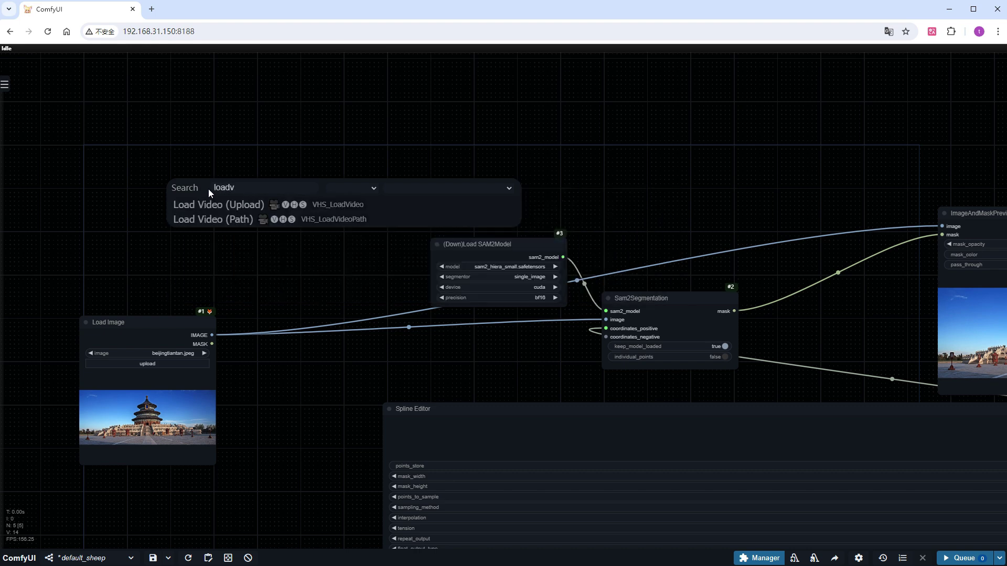
pyautogui.click(225, 204)
pyautogui.click(256, 230)
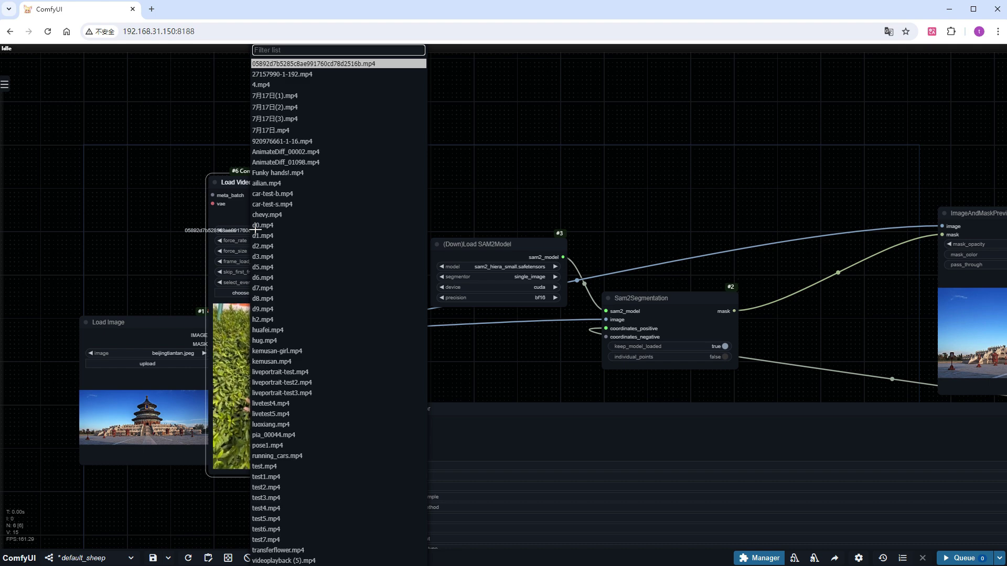
pyautogui.write('纯')
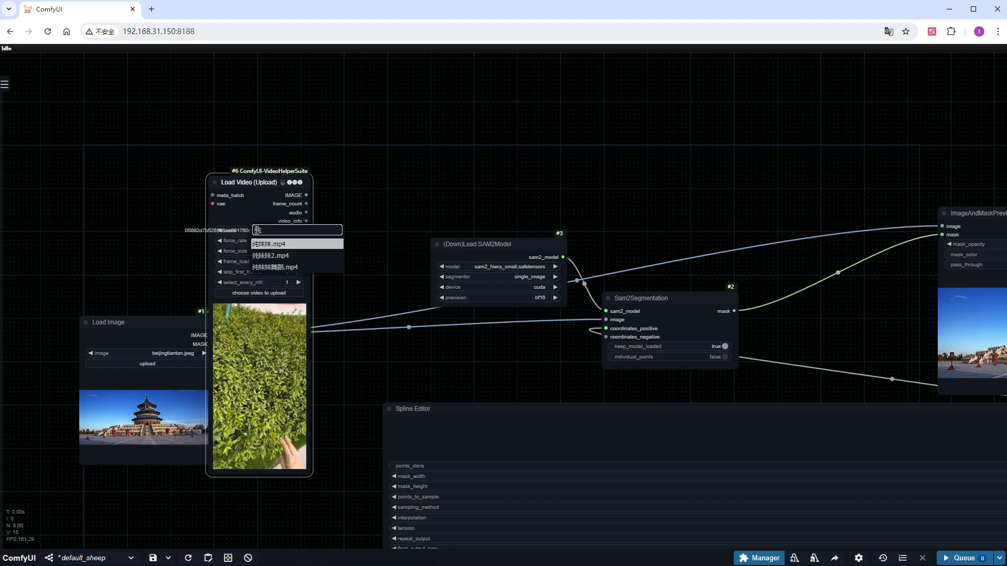
pyautogui.click(275, 267)
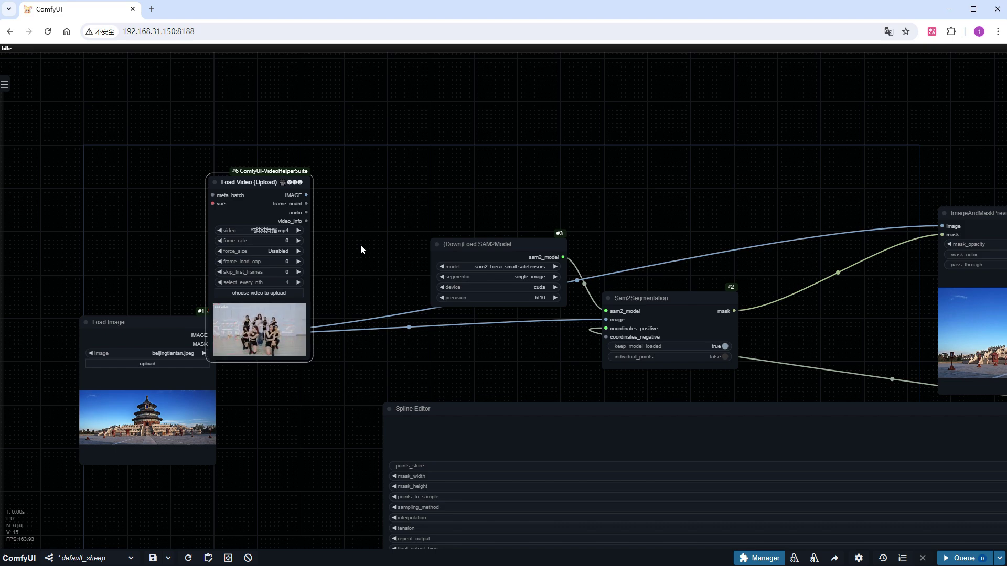
# Set the Load Video node's frame_load_cap to 2
pyautogui.scroll(3, 360, 244)
pyautogui.click(285, 262)
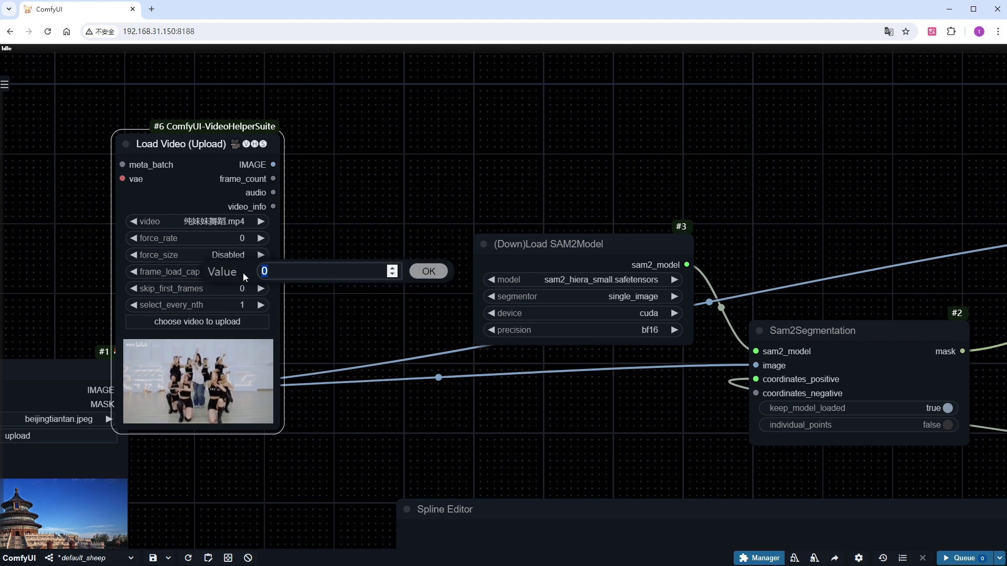
pyautogui.write('2')
pyautogui.press('Return')
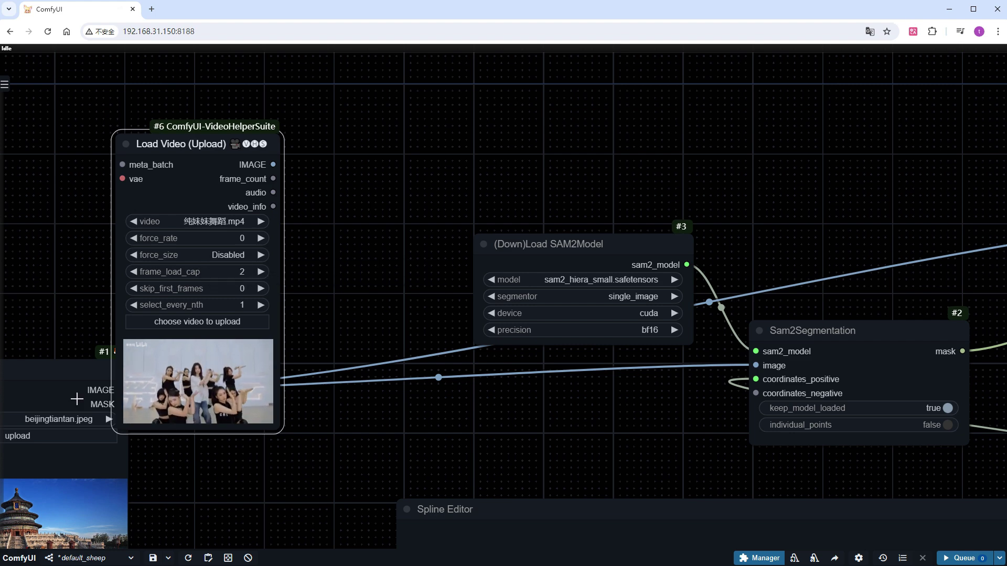
# Feed the video frames into Sam2Segmentation and the preview's image input
pyautogui.scroll(-3, 379, 400)
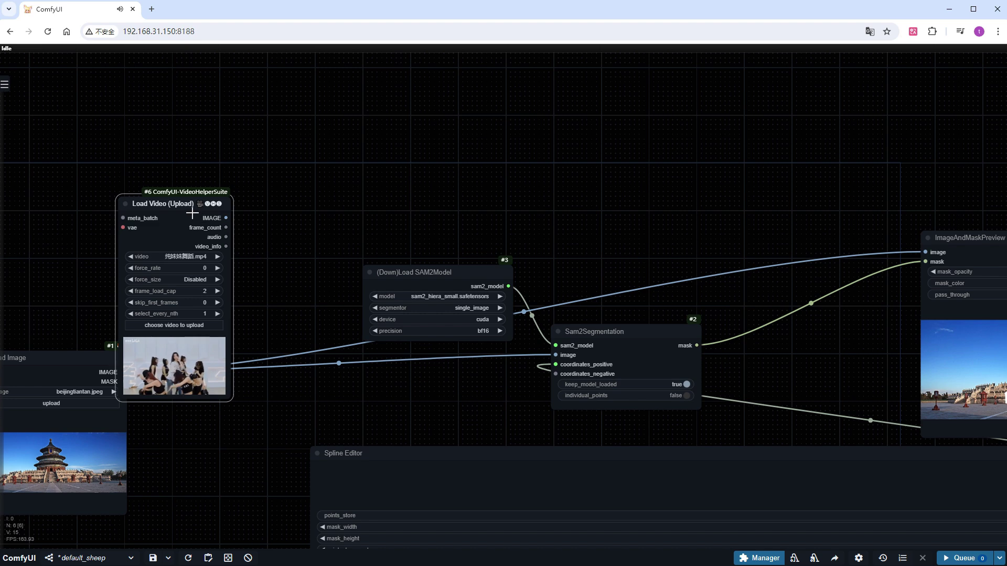
pyautogui.moveTo(185, 213); pyautogui.dragTo(220, 265)
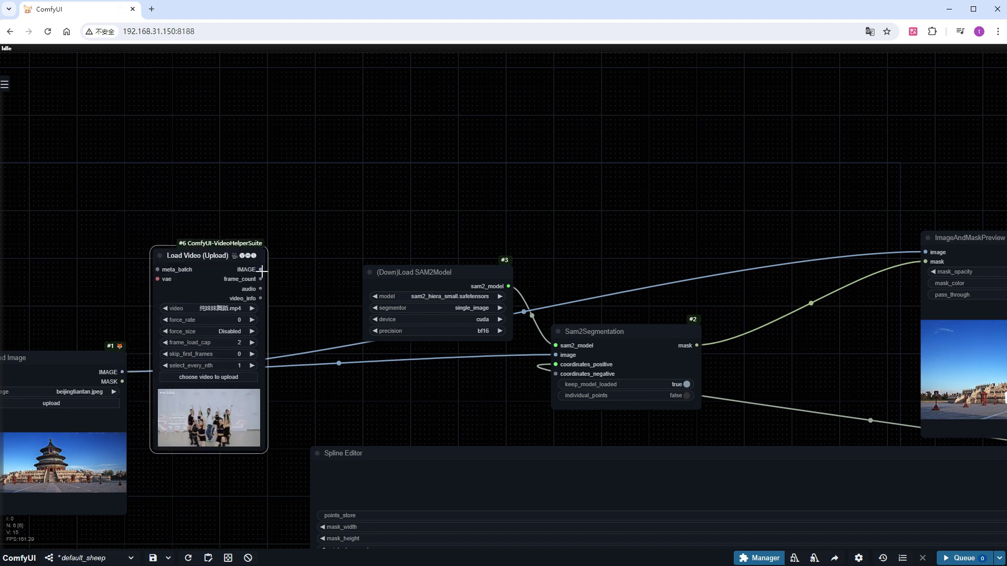
pyautogui.moveTo(261, 269); pyautogui.dragTo(555, 356)
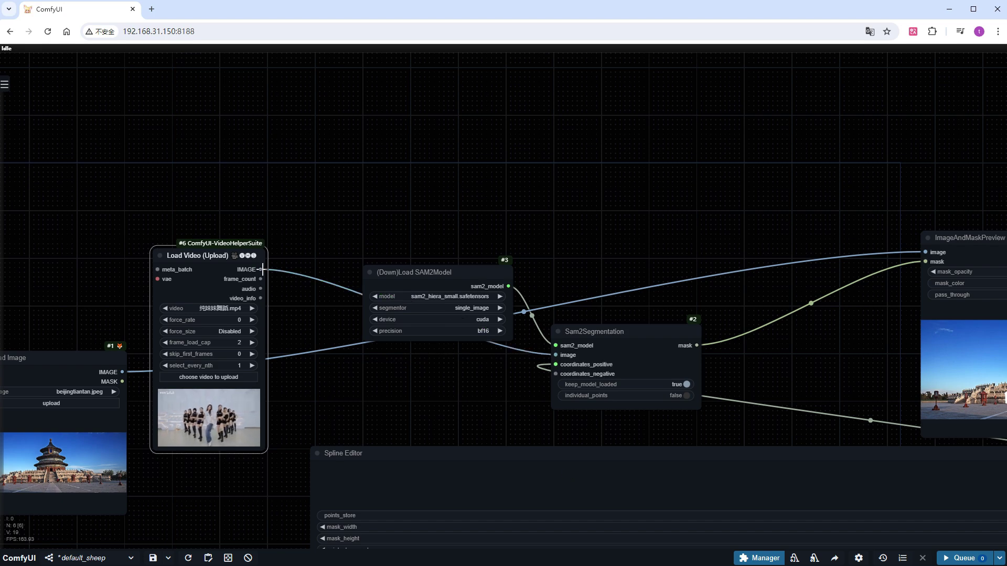
pyautogui.moveTo(261, 269); pyautogui.dragTo(926, 252)
# Switch the SAM2 model loader's segmentor to video
pyautogui.scroll(7, 527, 312)
pyautogui.click(432, 298)
pyautogui.click(434, 315)
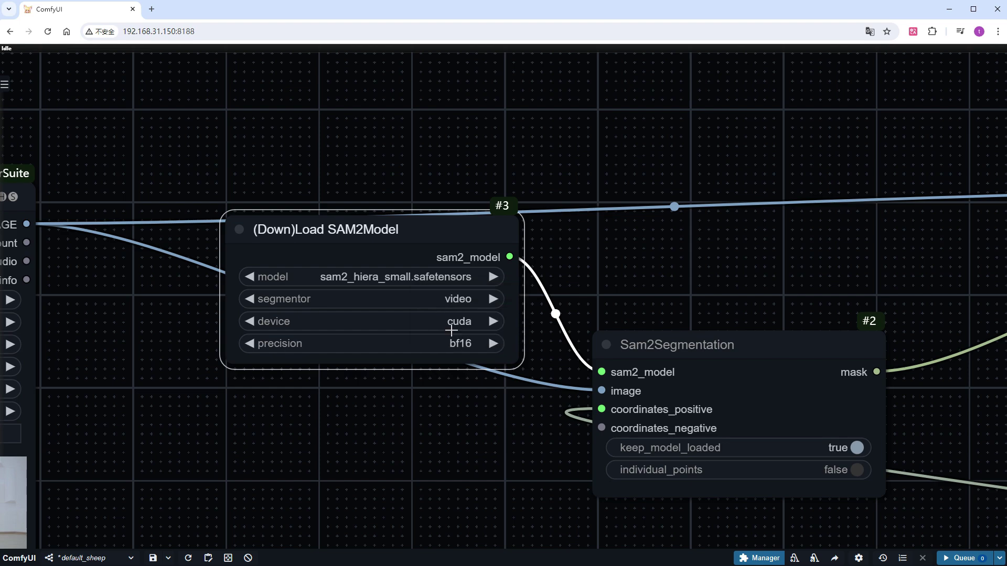
# Change the Spline Editor's mask_width to 1280
pyautogui.scroll(-9, 486, 420)
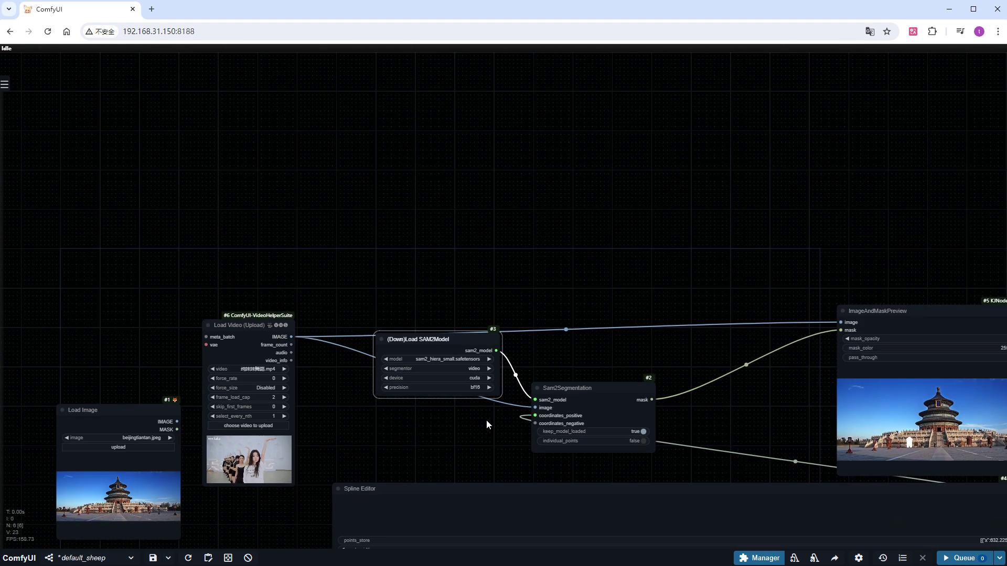
pyautogui.moveTo(486, 420); pyautogui.dragTo(359, 75)
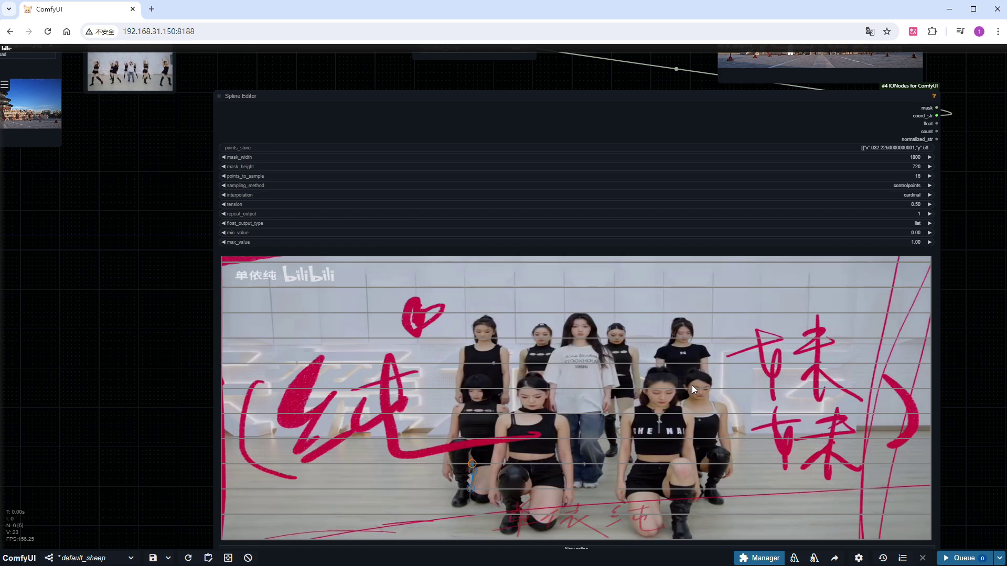
pyautogui.scroll(6, 918, 155)
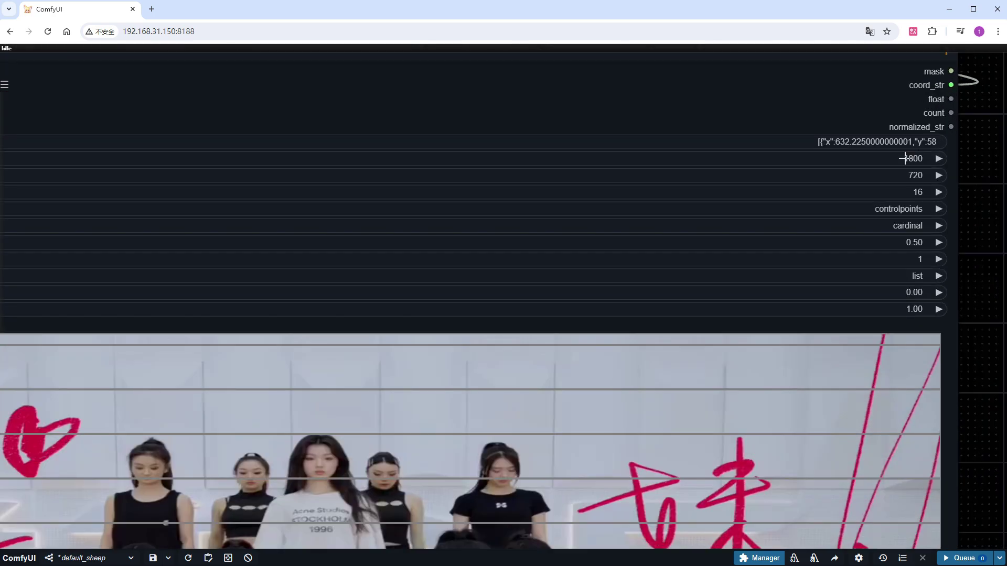
pyautogui.click(905, 158)
pyautogui.write('1280')
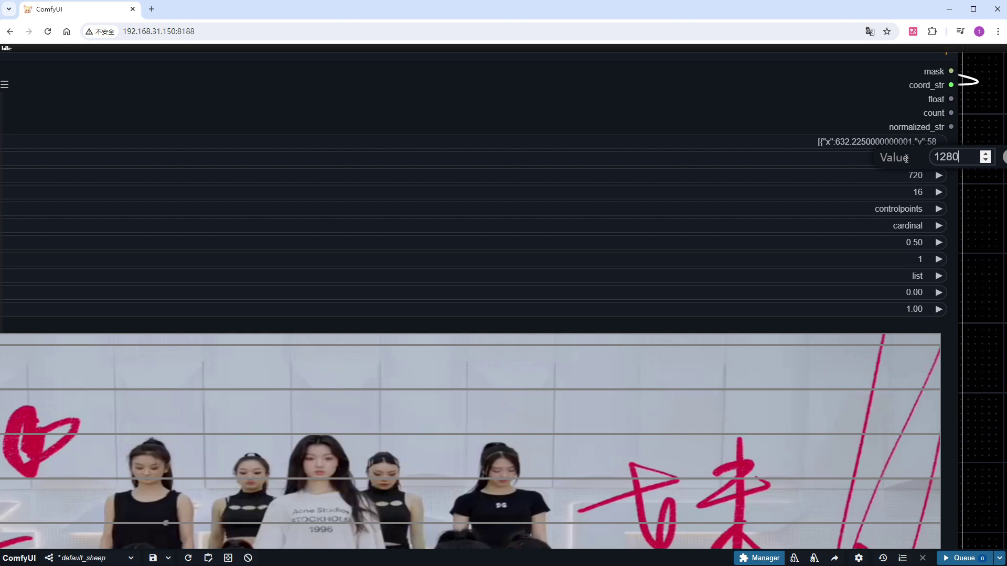
pyautogui.press('Return')
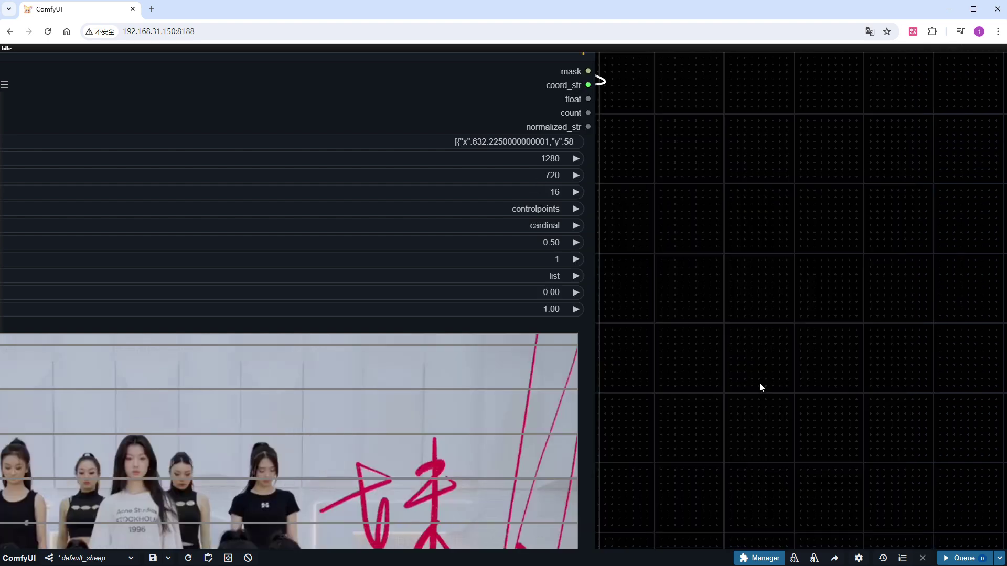
# Drag the three spline points onto the centre dancer in the video frame
pyautogui.scroll(-3, 760, 387)
pyautogui.moveTo(724, 426); pyautogui.dragTo(907, 265)
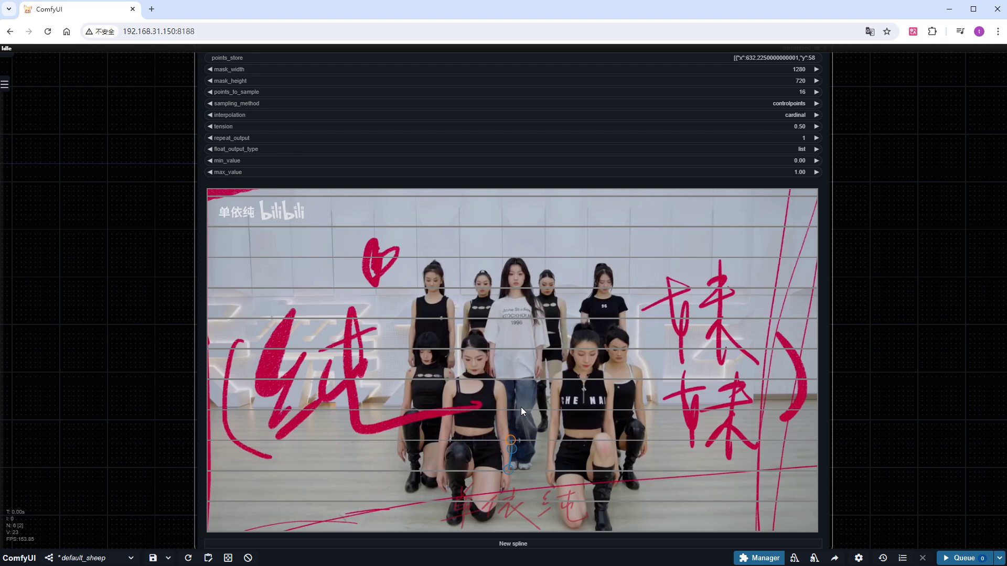
pyautogui.moveTo(512, 439); pyautogui.dragTo(519, 281)
pyautogui.moveTo(511, 446); pyautogui.dragTo(521, 343)
pyautogui.moveTo(507, 469); pyautogui.dragTo(531, 422)
# Queue the workflow and view the whole graph while it runs
pyautogui.click(964, 558)
pyautogui.scroll(-5, 910, 376)
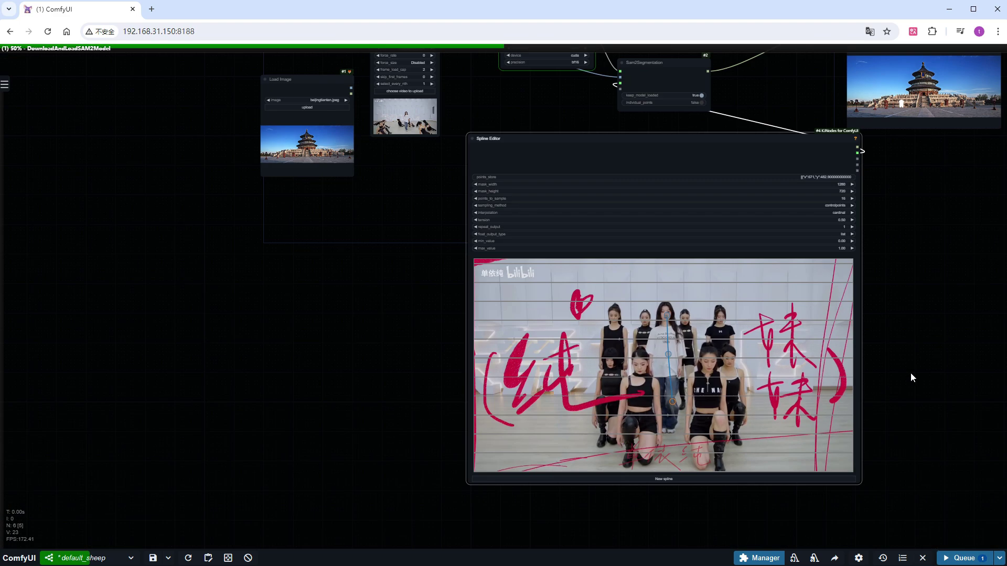
pyautogui.moveTo(911, 376); pyautogui.dragTo(748, 433)
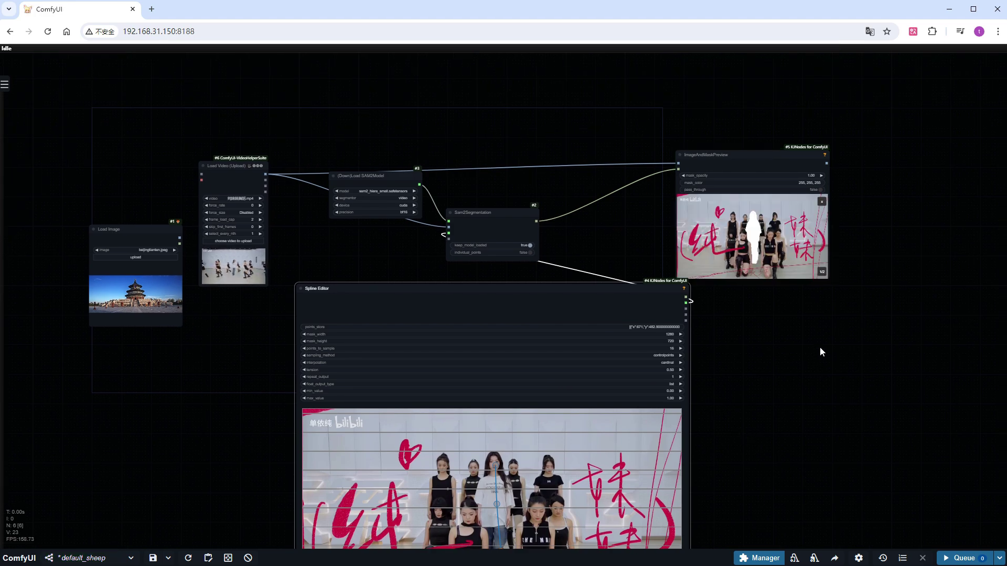
pyautogui.scroll(5, 792, 226)
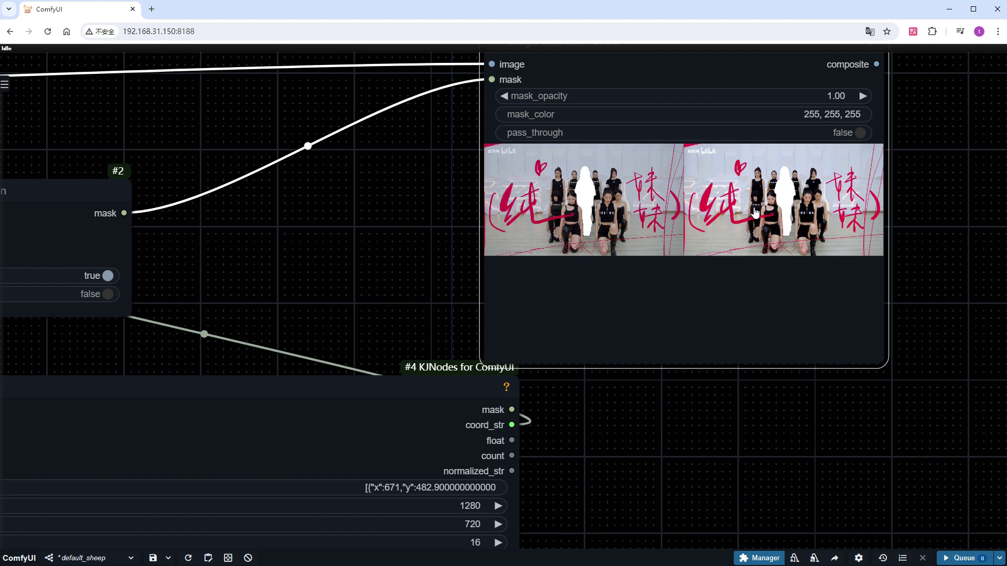
# Set ImageAndMaskPreview's mask_color to 255, 0,0 and rerun for a red mask
pyautogui.click(833, 114)
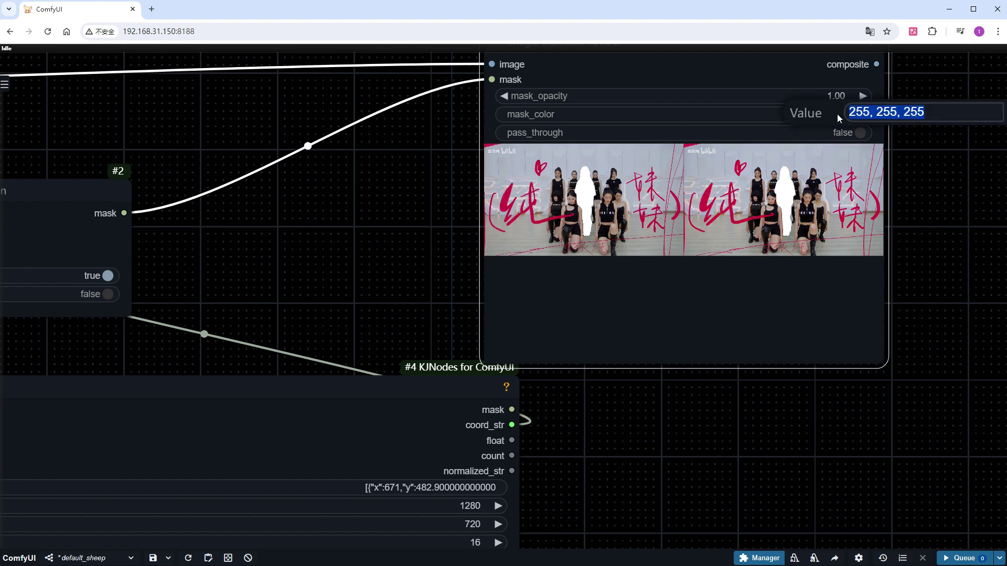
pyautogui.click(873, 113)
pyautogui.moveTo(872, 113); pyautogui.dragTo(932, 113)
pyautogui.write('0')
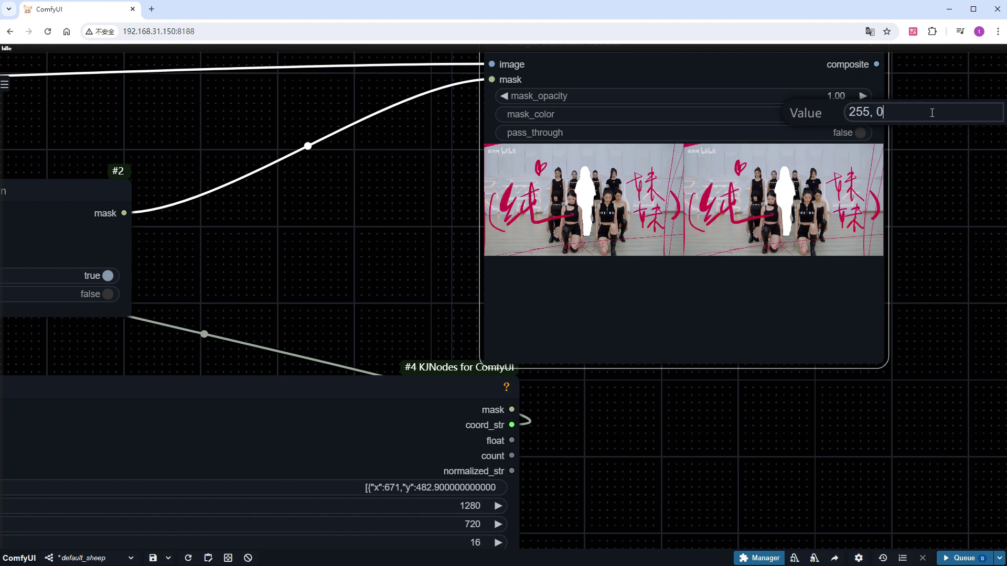
pyautogui.press('Return')
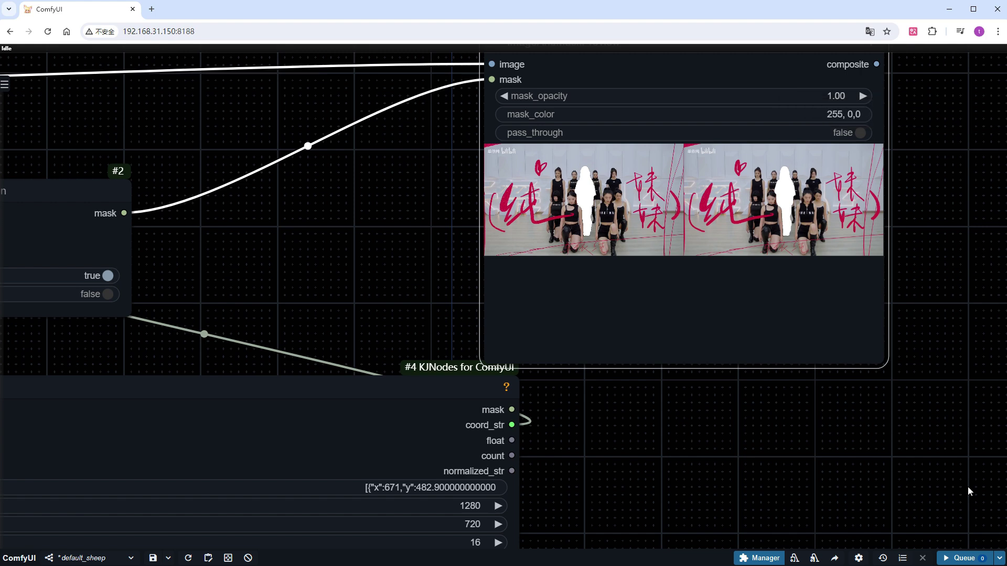
pyautogui.click(962, 558)
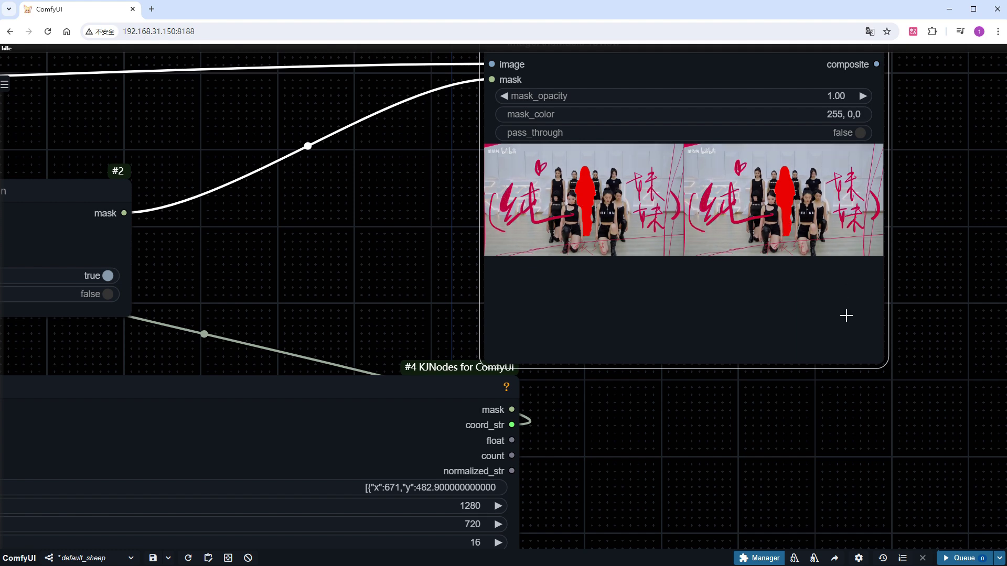
# Set the Load Video frame_load_cap to 90
pyautogui.scroll(-5, 843, 419)
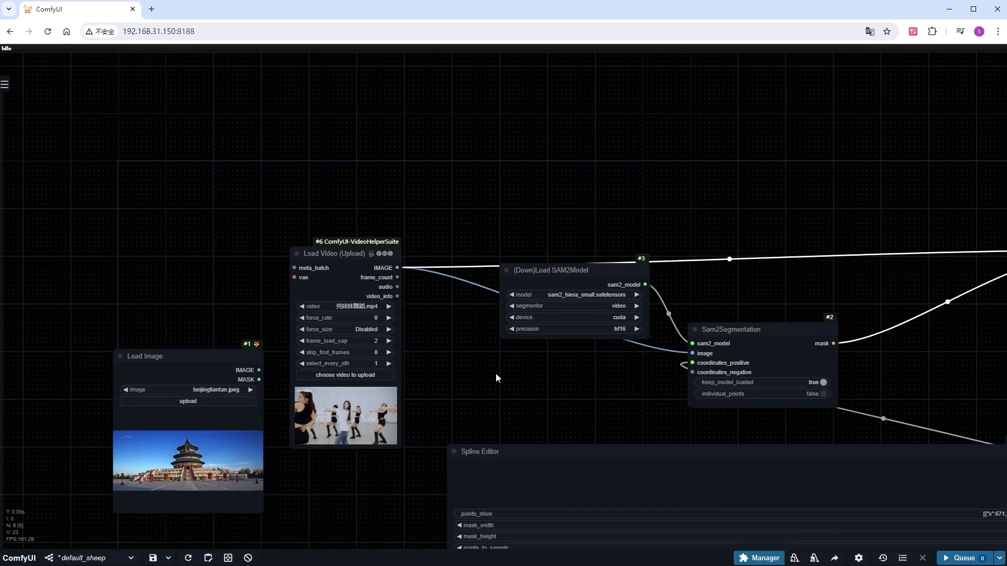
pyautogui.scroll(7, 462, 357)
pyautogui.click(377, 341)
pyautogui.write('90')
pyautogui.press('Return')
# Add a Video Combine node from a 'videoc' search and place it right of the mask preview
pyautogui.scroll(-3, 524, 419)
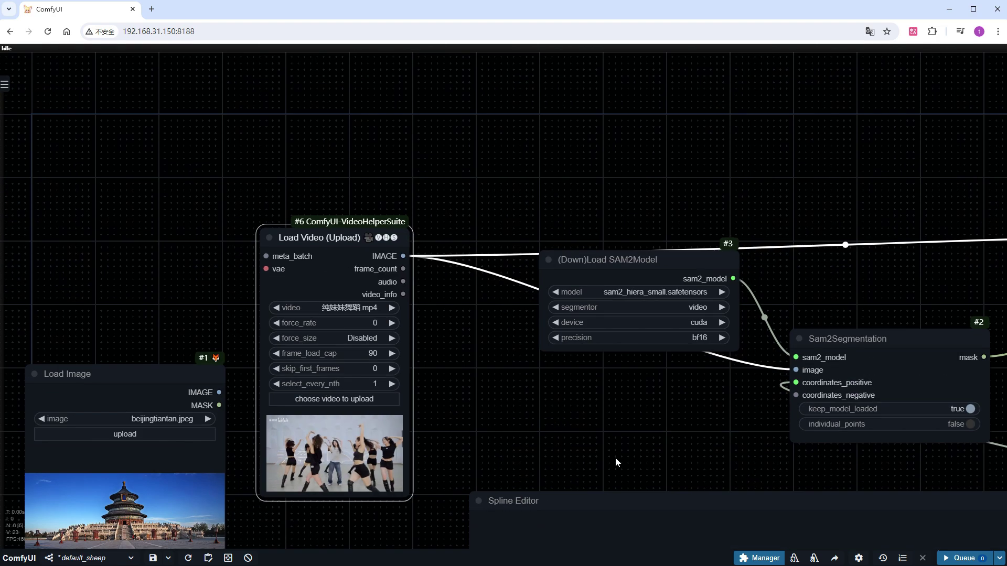
pyautogui.hscroll(5, 644, 467)
pyautogui.scroll(2, 686, 364)
pyautogui.hscroll(3, 678, 301)
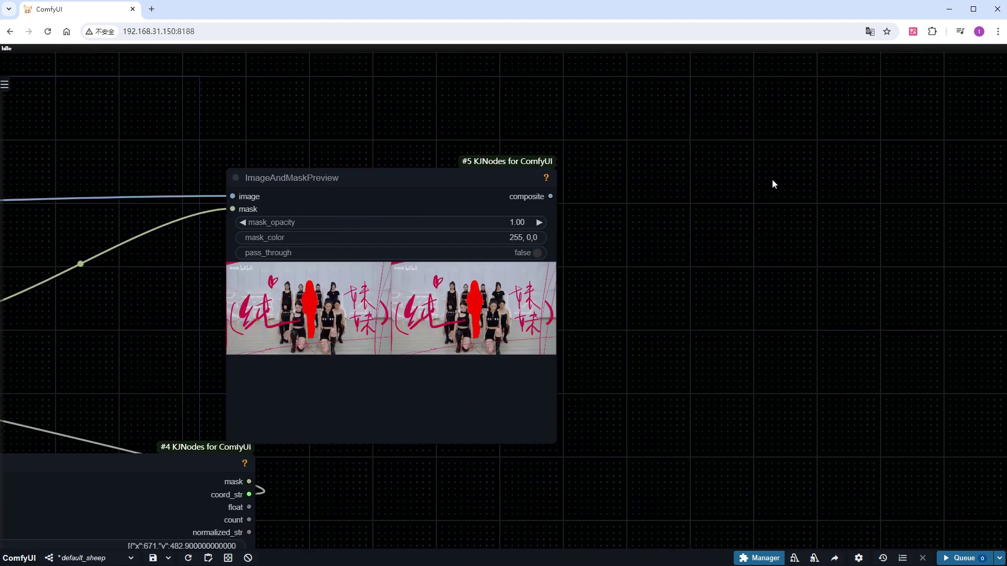
pyautogui.doubleClick(772, 179)
pyautogui.write('videoc')
pyautogui.click(754, 213)
pyautogui.moveTo(808, 169); pyautogui.dragTo(703, 196)
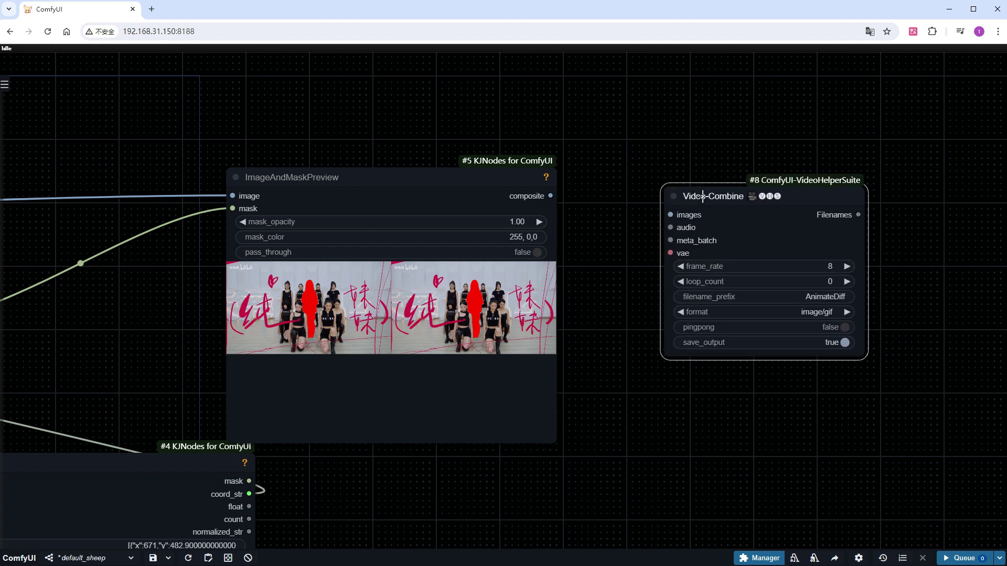
pyautogui.click(825, 267)
# Set Video Combine to 30 fps with video/h264-mp4 output format
pyautogui.press('Return')
pyautogui.click(821, 312)
pyautogui.click(834, 408)
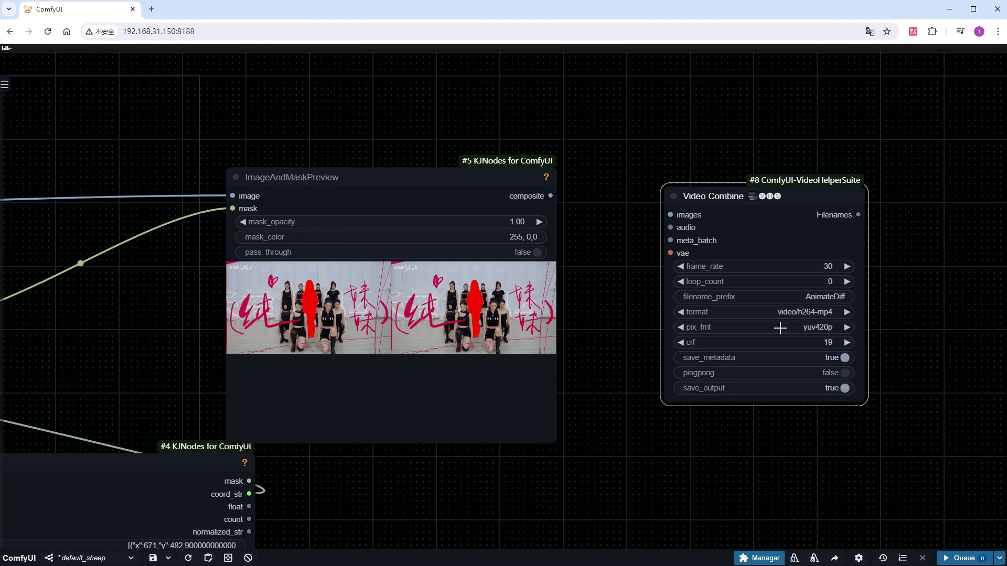
# Link the preview's composite to Video Combine images, enable pass_through, and queue the render
pyautogui.moveTo(551, 198); pyautogui.dragTo(670, 214)
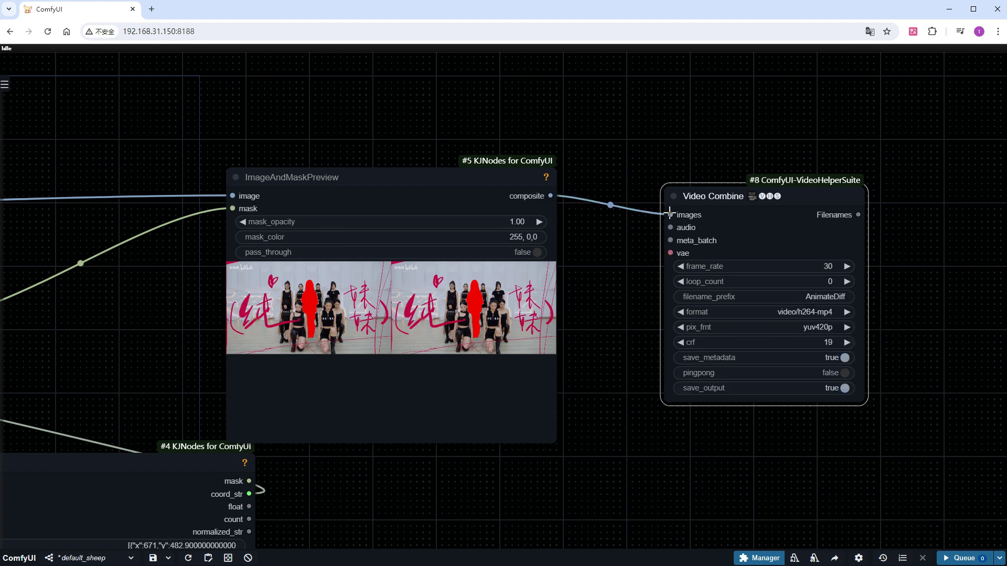
pyautogui.click(536, 254)
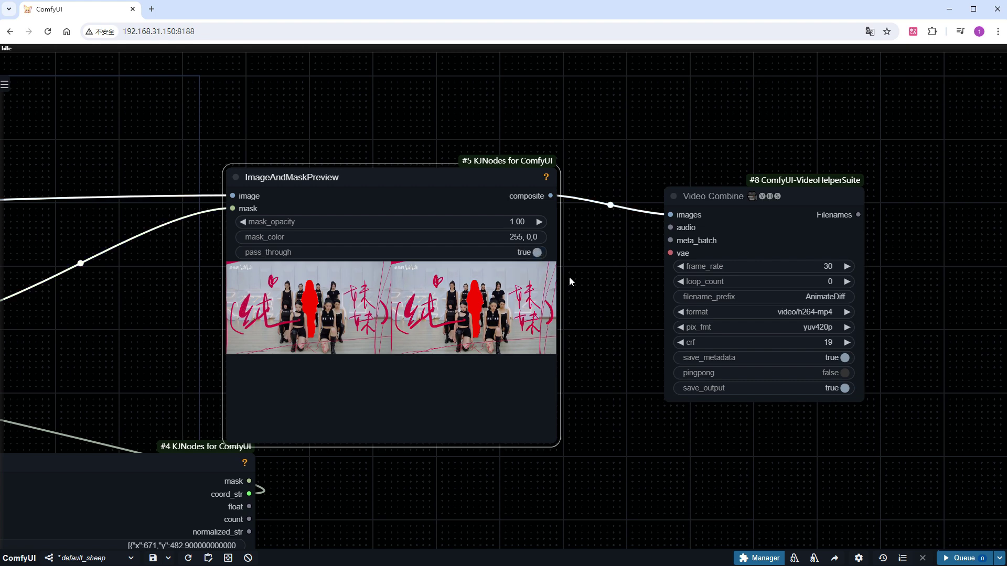
pyautogui.click(964, 558)
# Pan and zoom the graph while the render finishes to inspect the Video Combine preview
pyautogui.scroll(-6, 839, 435)
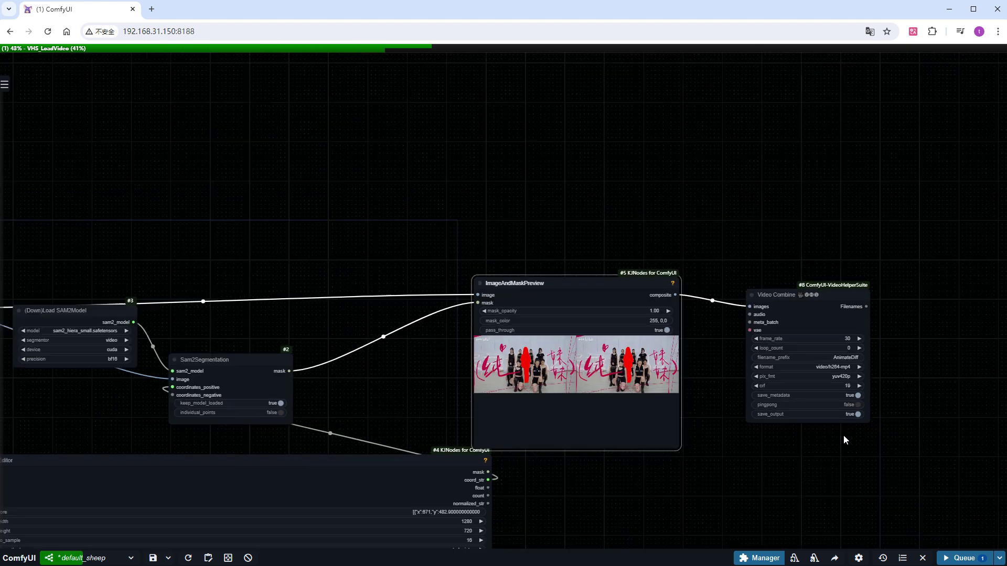
pyautogui.moveTo(824, 483); pyautogui.dragTo(825, 383)
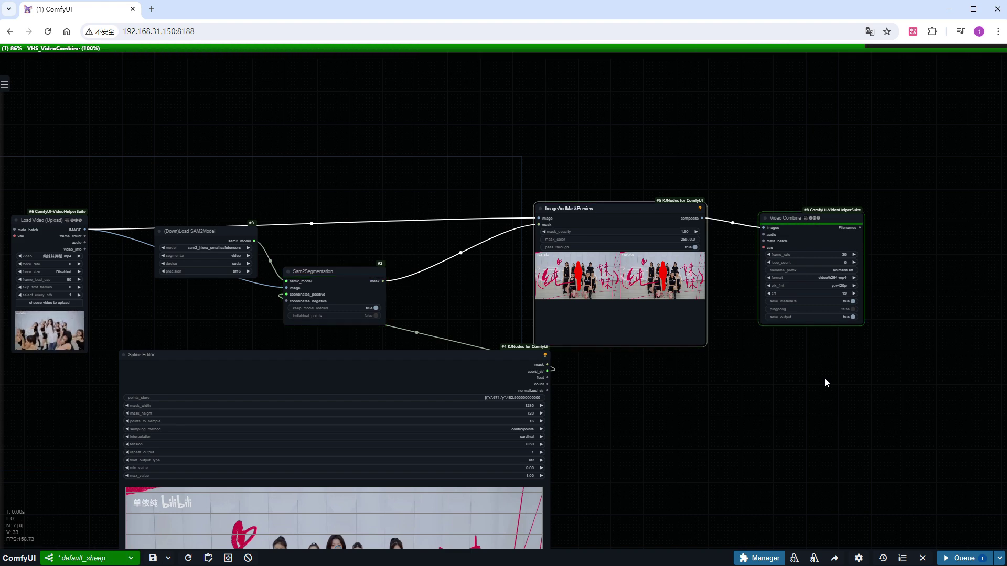
pyautogui.scroll(3, 787, 423)
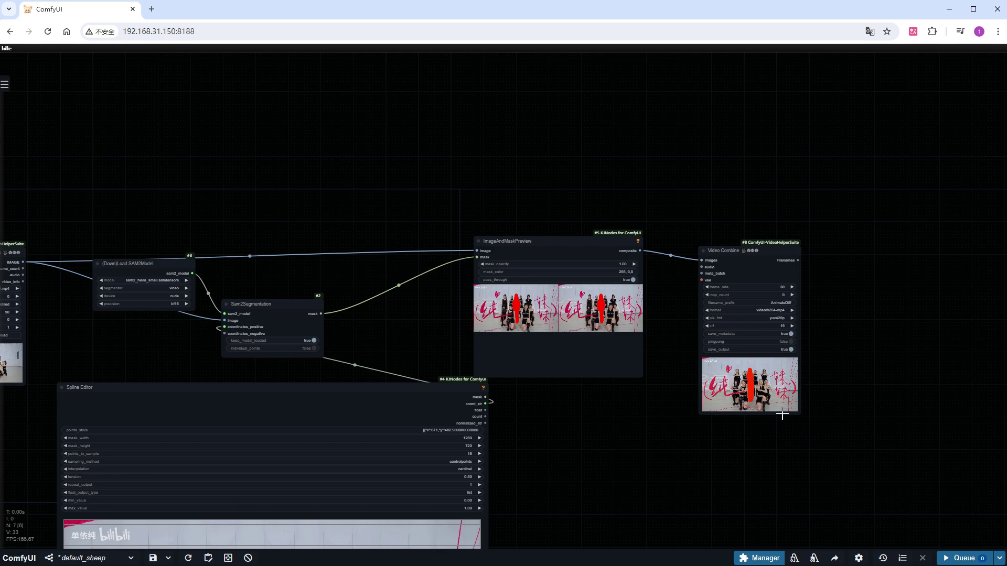
pyautogui.scroll(12, 782, 415)
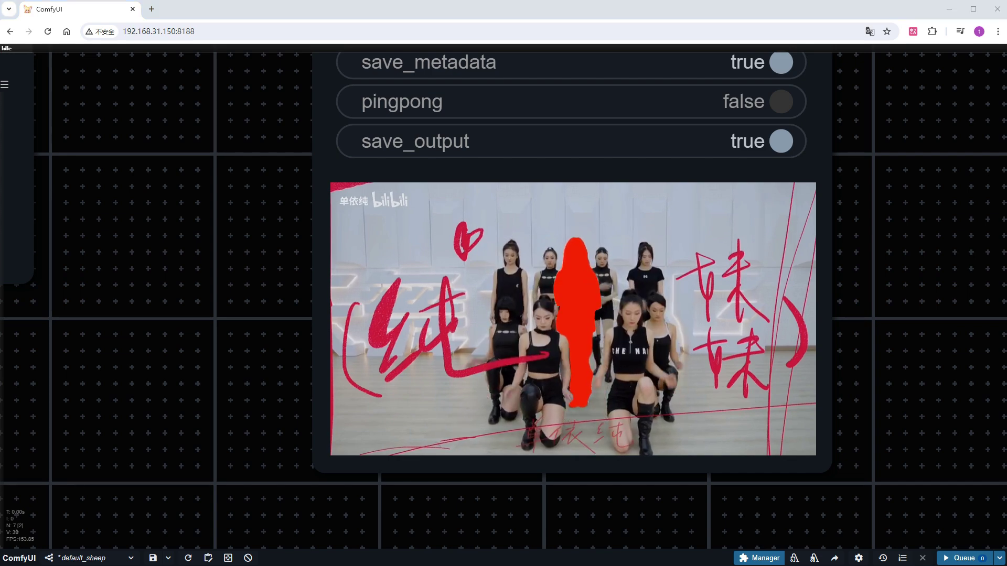
pyautogui.scroll(-10, 177, 349)
# Delete the unused Load Image and Spline Editor nodes
pyautogui.moveTo(304, 452); pyautogui.dragTo(835, 428)
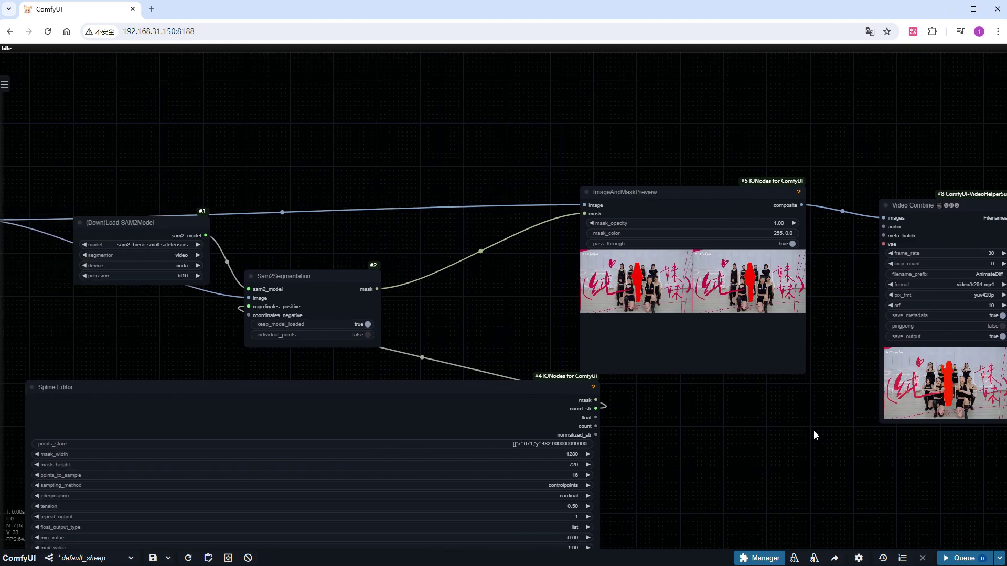
pyautogui.moveTo(684, 415); pyautogui.dragTo(822, 397)
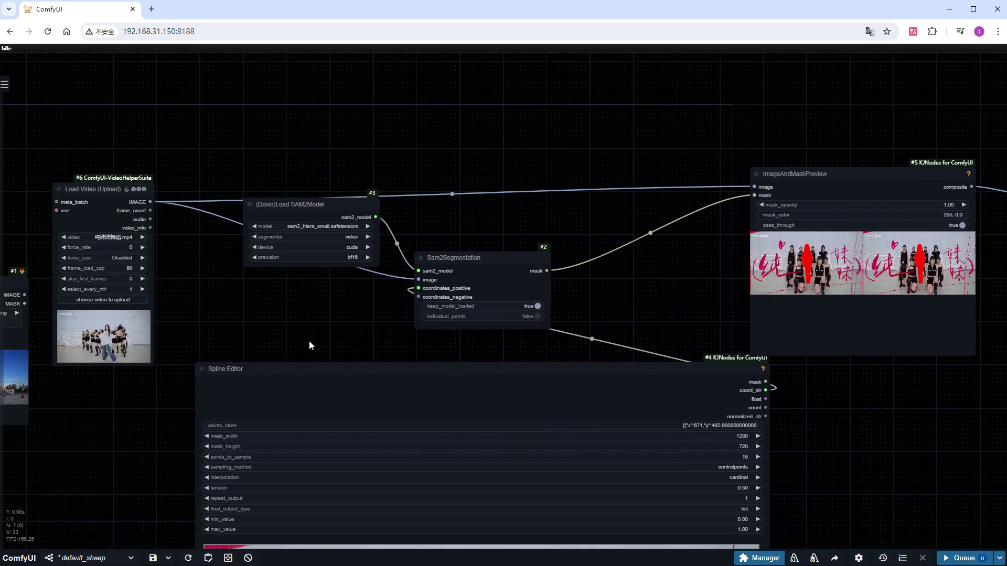
pyautogui.moveTo(309, 345); pyautogui.dragTo(407, 348)
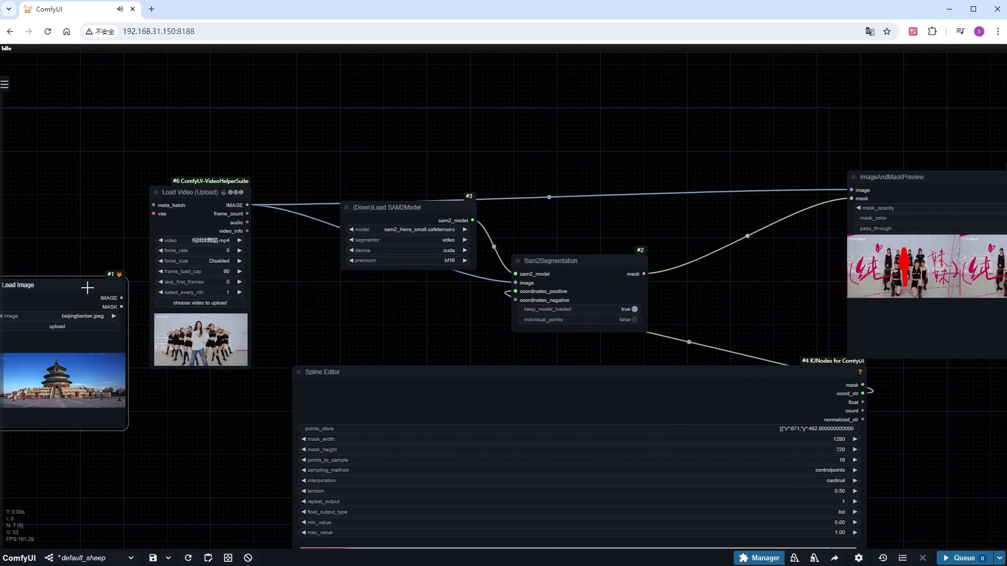
pyautogui.press('Delete')
pyautogui.click(374, 370)
pyautogui.press('Delete')
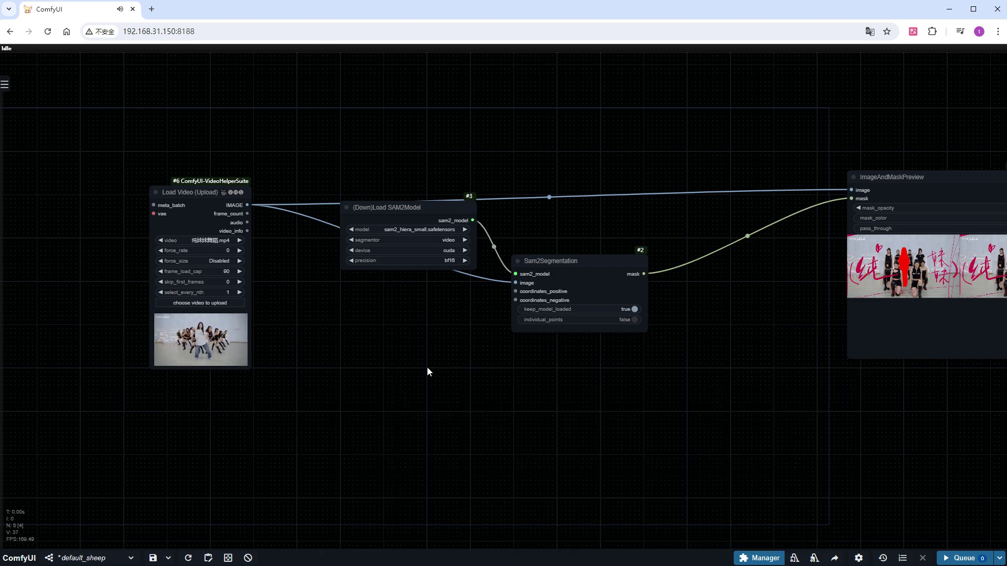
# Delete the segmentation node, restore it with Ctrl+Z, then paste in a Points Editor node
pyautogui.moveTo(427, 370); pyautogui.dragTo(406, 412)
pyautogui.scroll(5, 504, 325)
pyautogui.click(537, 311)
pyautogui.press('Delete')
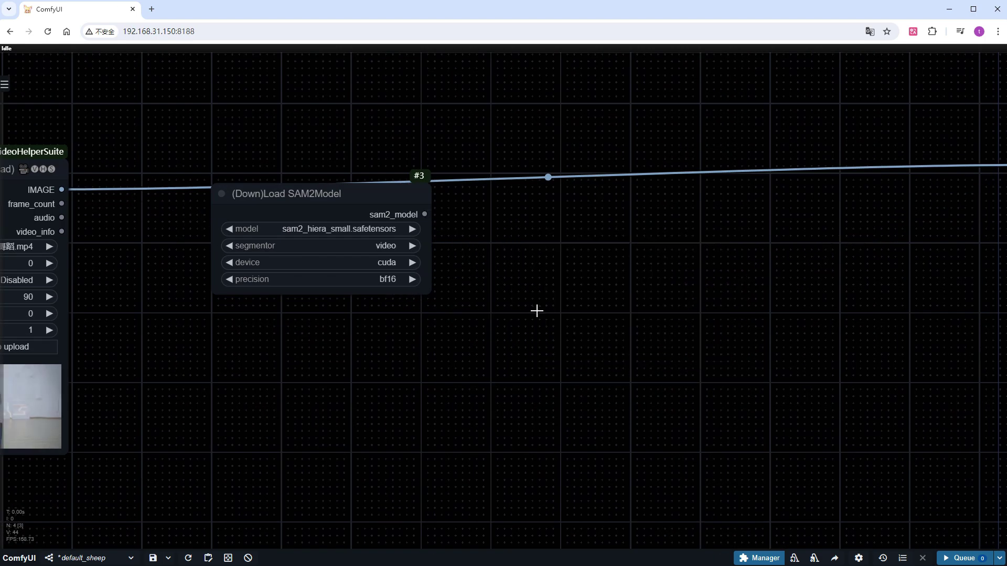
pyautogui.hotkey('ctrl', 'z')
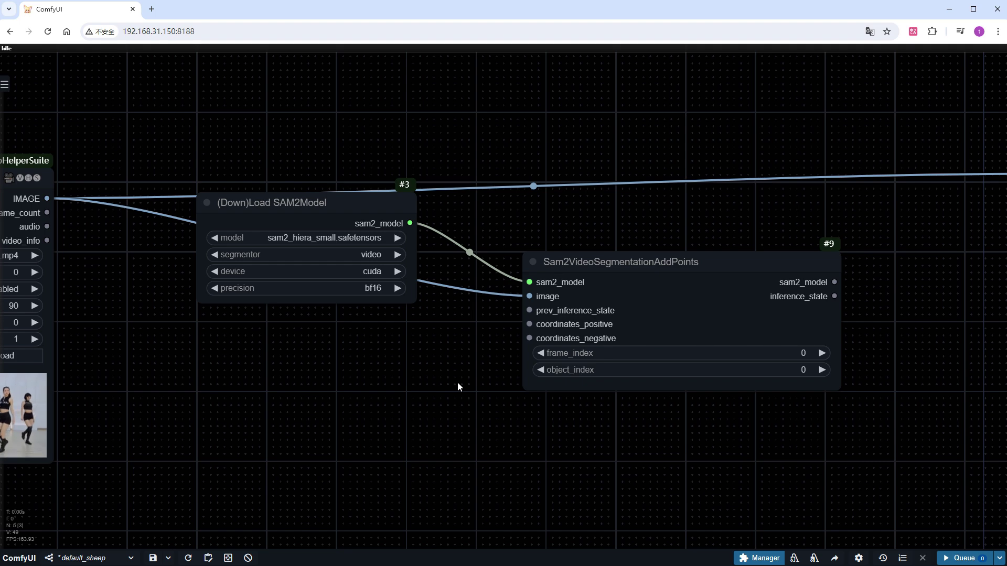
pyautogui.scroll(-4, 404, 314)
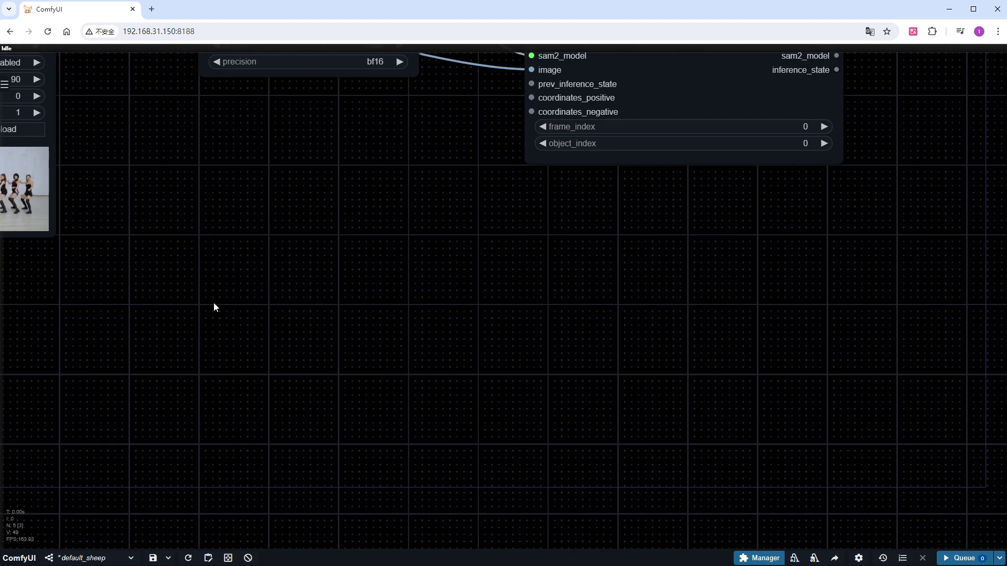
pyautogui.hotkey('ctrl', 'v')
# Connect the Points Editor coord_str to the segmentation node's coordinates_positive input
pyautogui.moveTo(141, 197); pyautogui.dragTo(50, 339)
pyautogui.moveTo(495, 423); pyautogui.dragTo(506, 312)
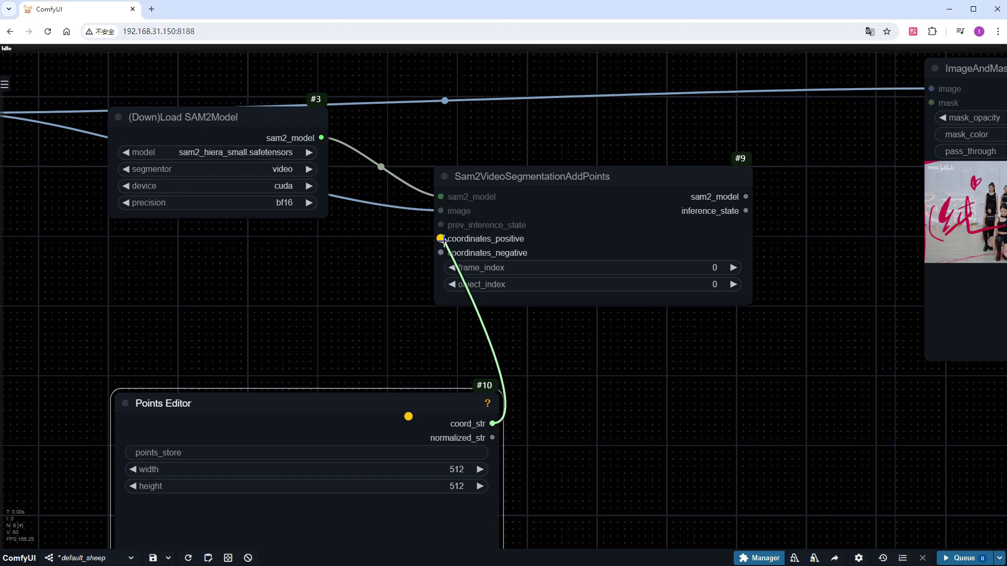
pyautogui.moveTo(444, 240); pyautogui.dragTo(443, 240)
pyautogui.scroll(-5, 687, 234)
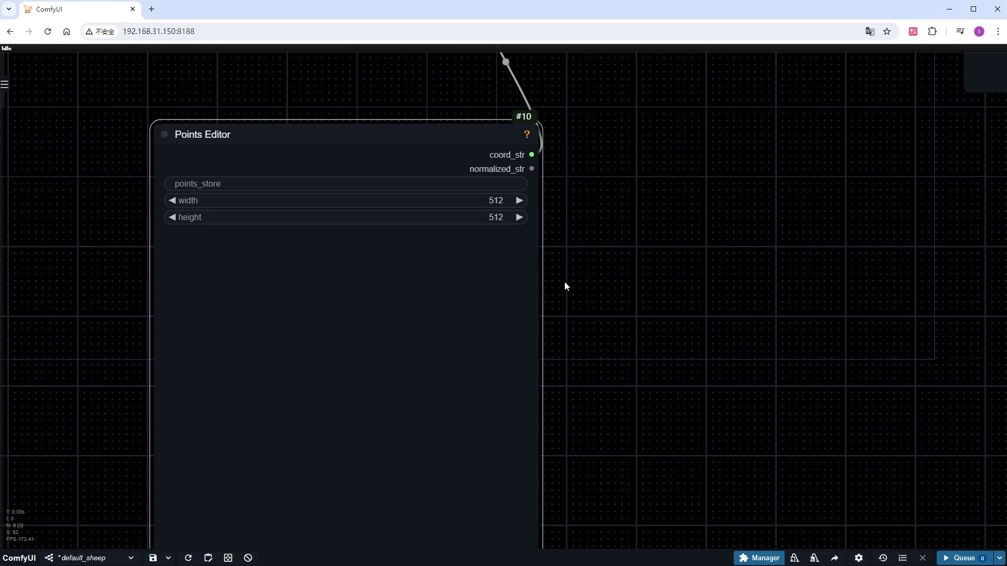
# Load the dance frame on a new 1280×720 canvas and place the point on the centre dancer
pyautogui.moveTo(637, 424); pyautogui.dragTo(660, 314)
pyautogui.click(359, 543)
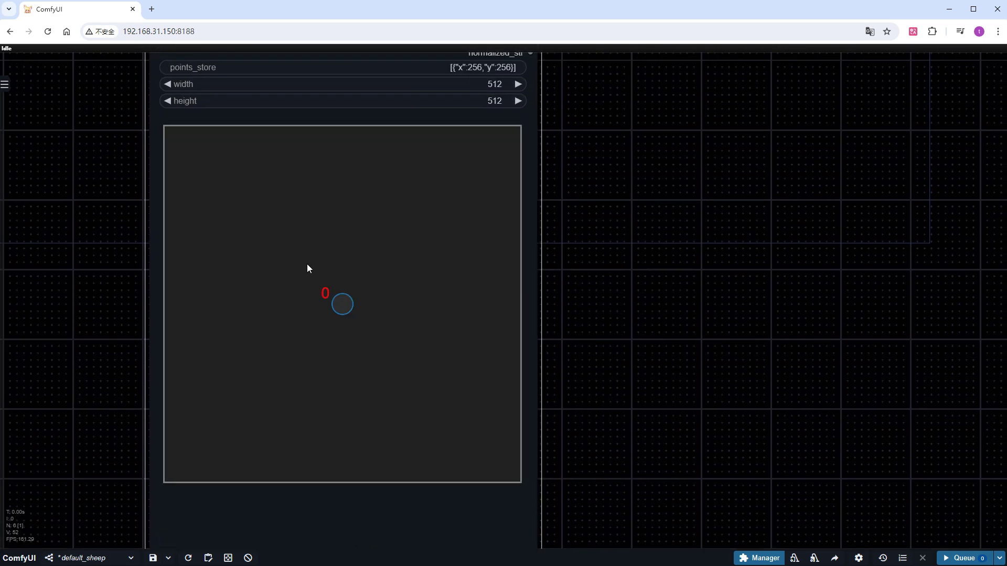
pyautogui.click(326, 237)
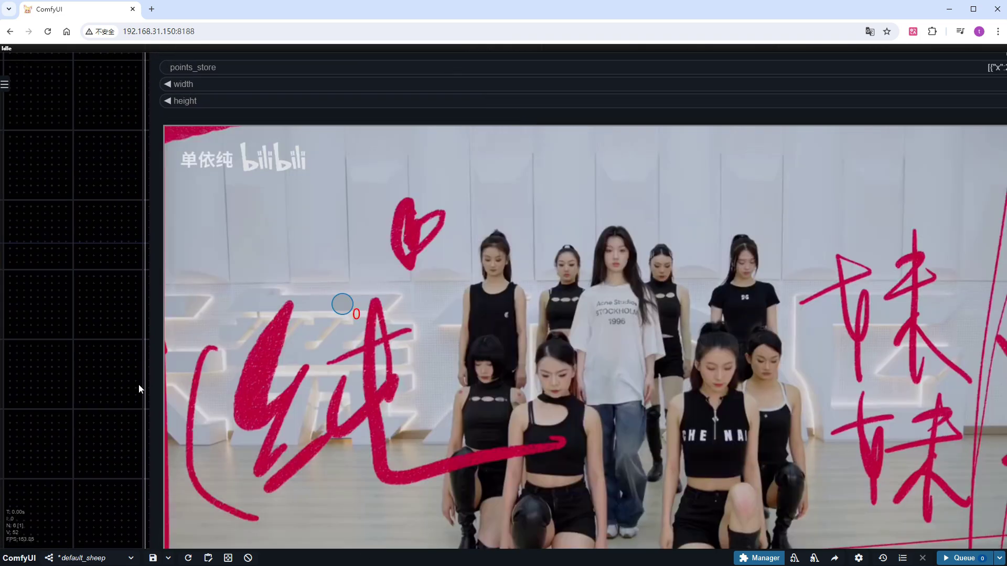
pyautogui.scroll(-5, 62, 387)
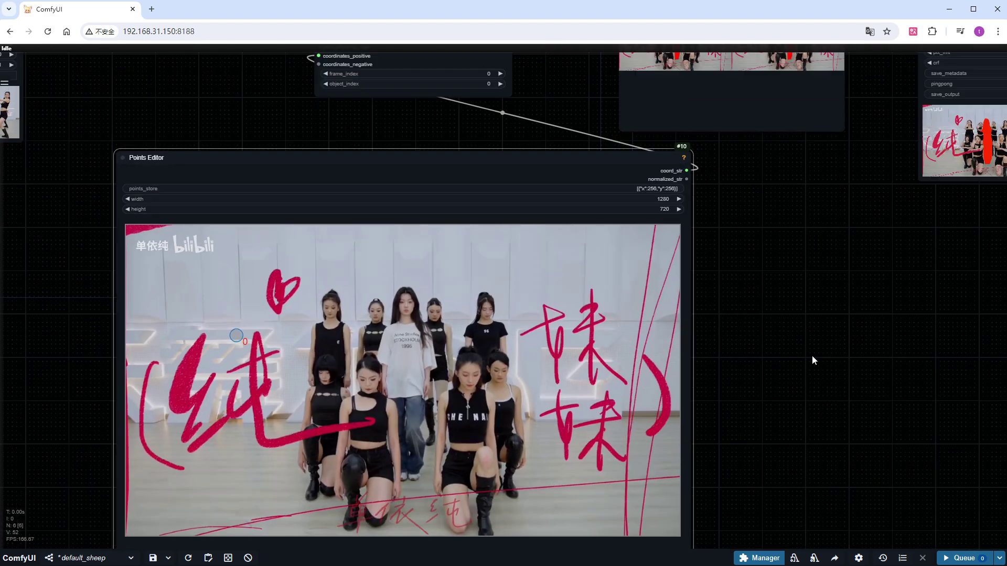
pyautogui.moveTo(813, 356); pyautogui.dragTo(811, 310)
pyautogui.scroll(1, 769, 275)
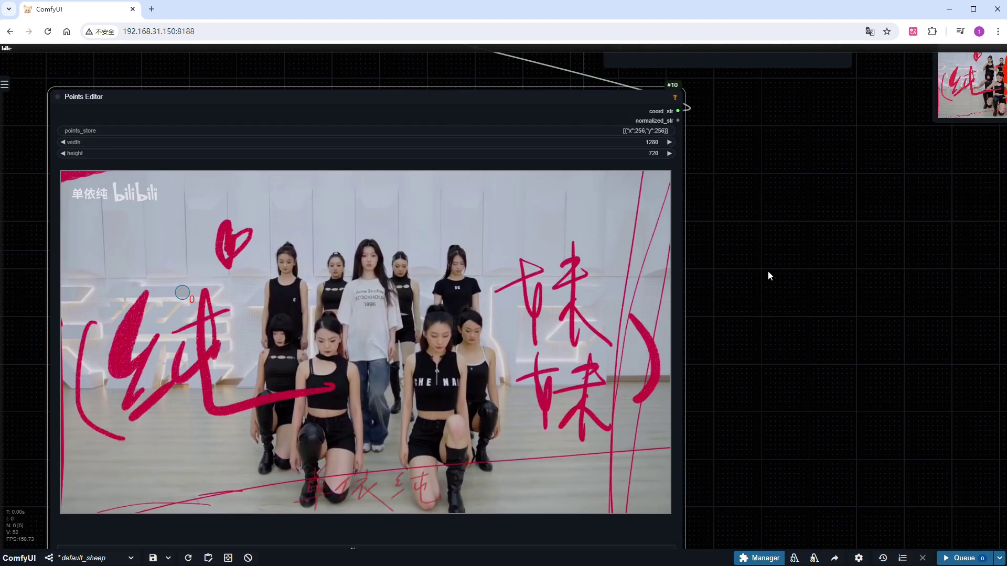
pyautogui.moveTo(769, 274); pyautogui.dragTo(837, 271)
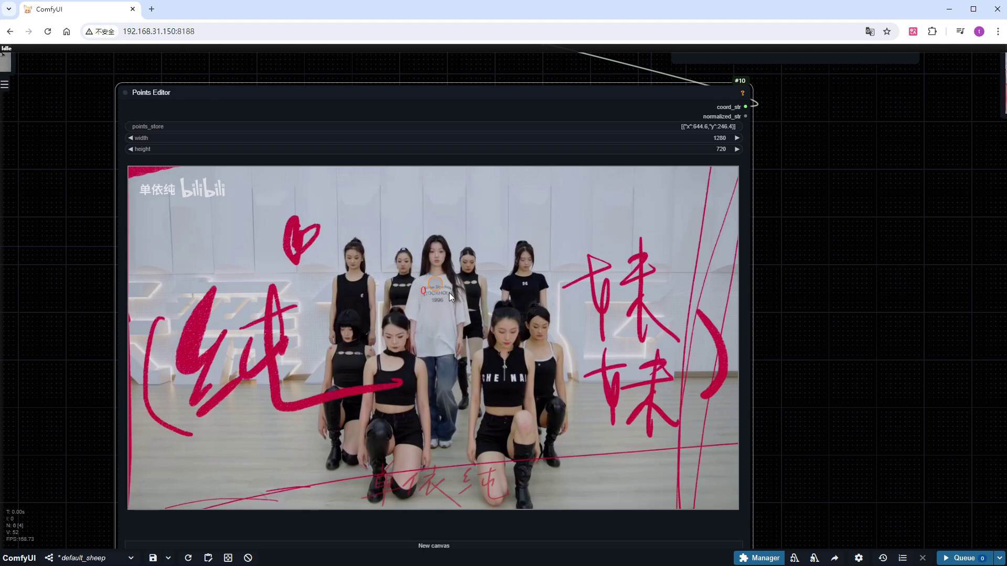
# Rearrange Video Combine, the mask preview and the Points Editor to free canvas space
pyautogui.scroll(-2, 836, 231)
pyautogui.moveTo(814, 229); pyautogui.dragTo(450, 402)
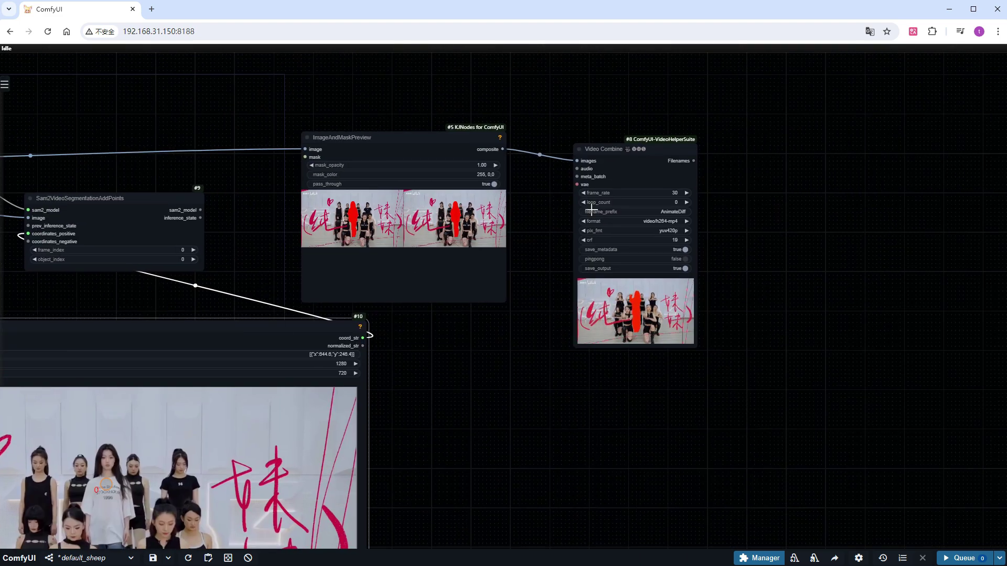
pyautogui.moveTo(603, 154); pyautogui.dragTo(842, 145)
pyautogui.moveTo(456, 137); pyautogui.dragTo(759, 95)
pyautogui.moveTo(502, 250); pyautogui.dragTo(814, 193)
pyautogui.moveTo(582, 267); pyautogui.dragTo(399, 263)
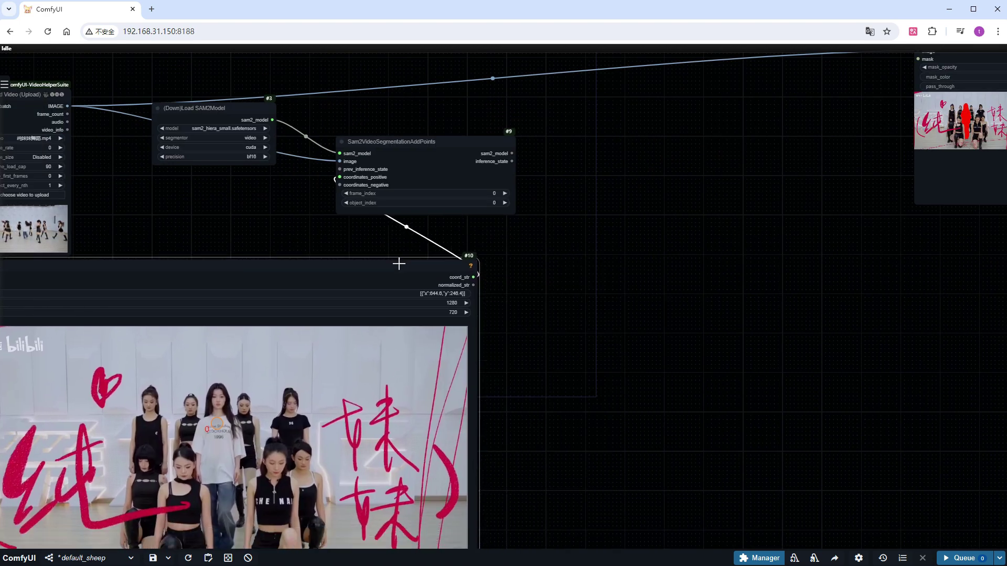
# Paste copies of the AddPoints and Points Editor nodes and position them
pyautogui.click(408, 147)
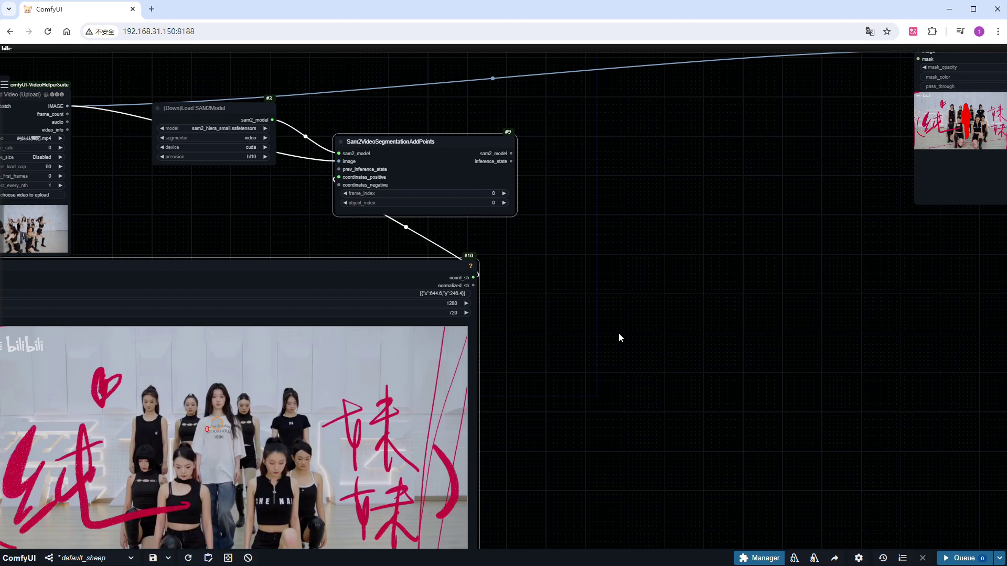
pyautogui.hotkey('ctrl', 'v')
pyautogui.moveTo(692, 419); pyautogui.dragTo(636, 344)
pyautogui.moveTo(708, 211); pyautogui.dragTo(598, 261)
pyautogui.scroll(1, 397, 203)
# Wire sam2_model and inference_state→prev_inference_state from the first AddPoints node into the second
pyautogui.moveTo(393, 203); pyautogui.dragTo(820, 287)
pyautogui.moveTo(393, 212); pyautogui.dragTo(818, 305)
pyautogui.moveTo(700, 366); pyautogui.dragTo(591, 44)
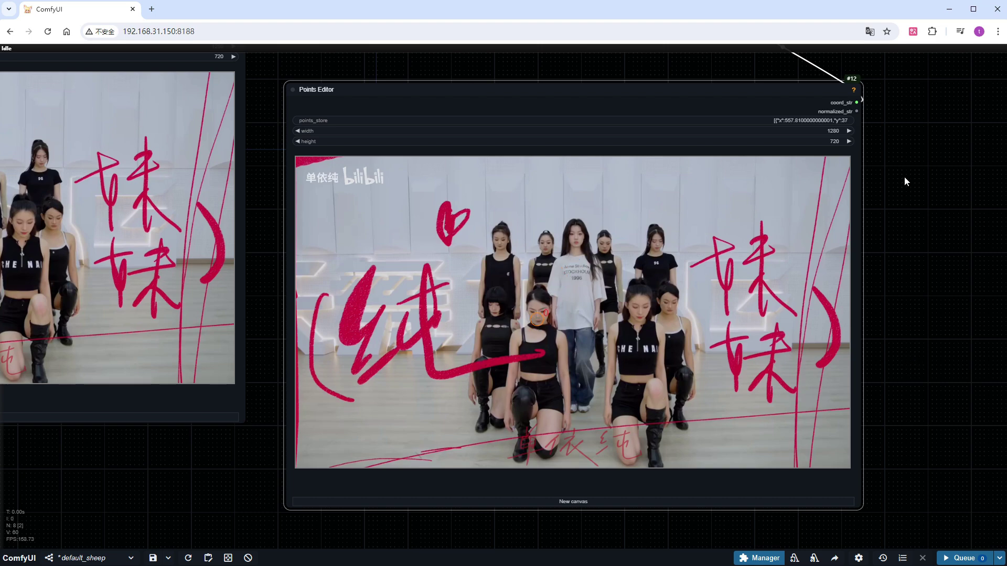
pyautogui.scroll(10, 880, 238)
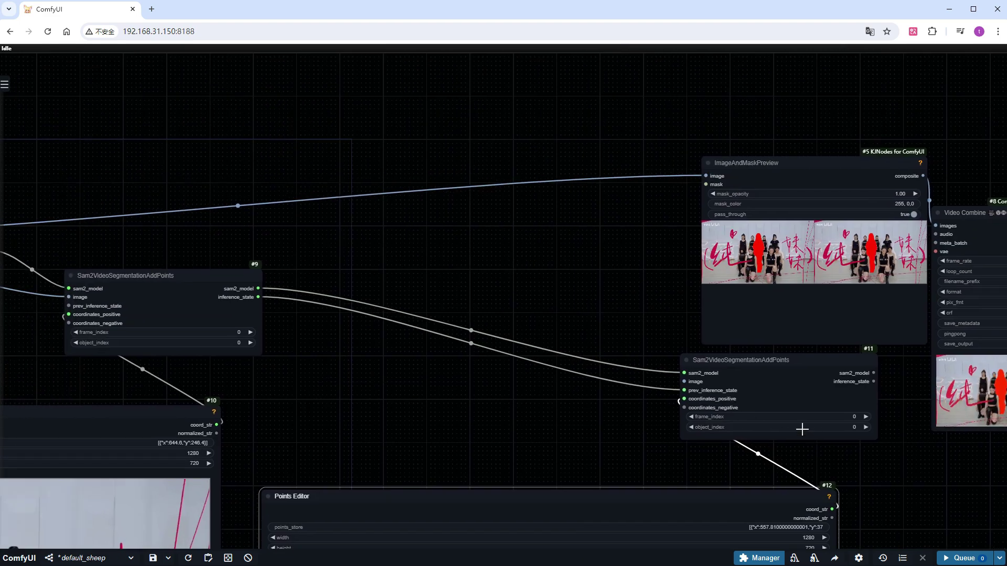
# Move node #11 beside the first AddPoints node and enter object_index 1
pyautogui.moveTo(791, 426); pyautogui.dragTo(443, 346)
pyautogui.scroll(5, 363, 350)
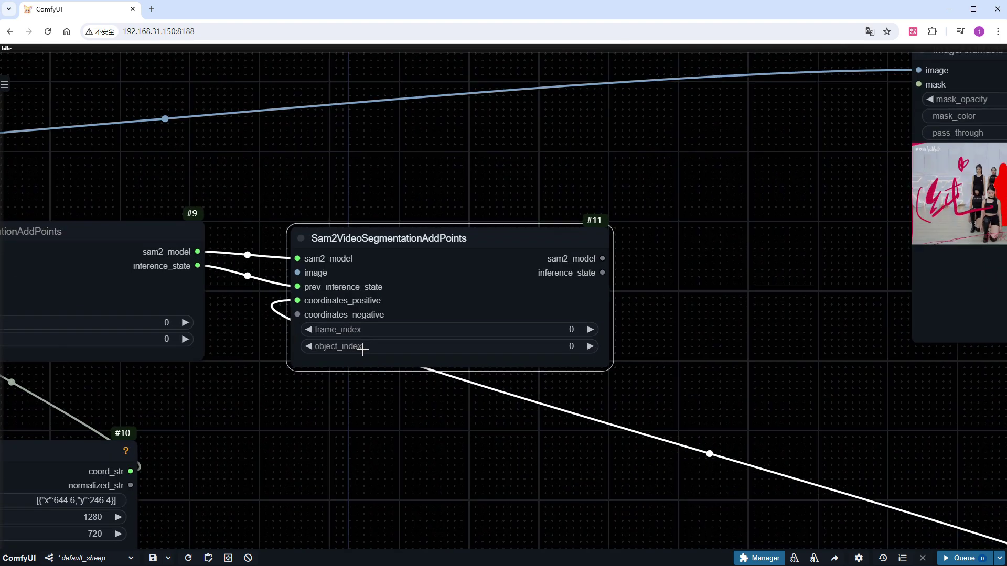
pyautogui.click(460, 349)
pyautogui.write('1')
pyautogui.press('Return')
pyautogui.moveTo(684, 431); pyautogui.dragTo(454, 482)
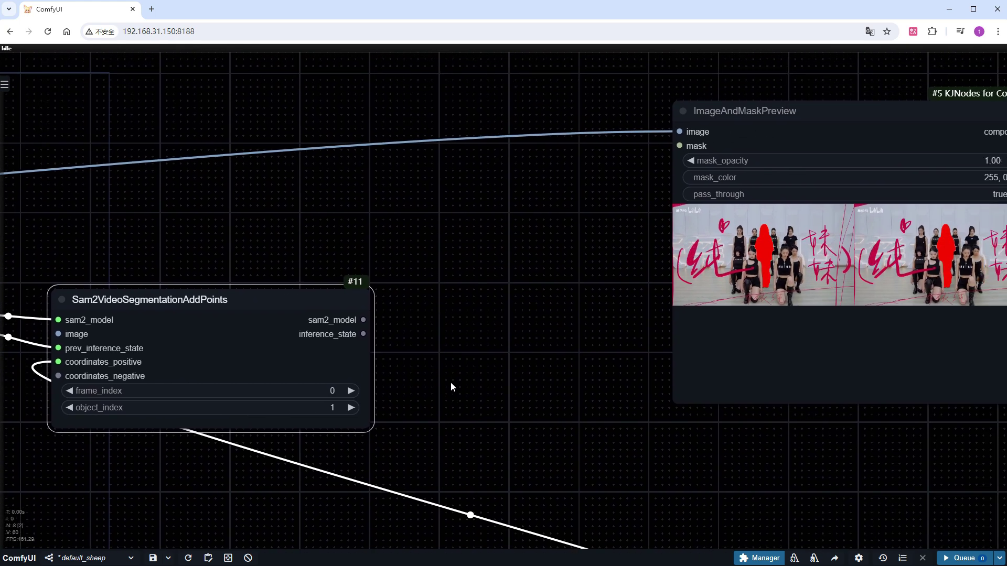
# Add a Sam2VideoSegmentation node from a 'sam2v' node search
pyautogui.doubleClick(442, 329)
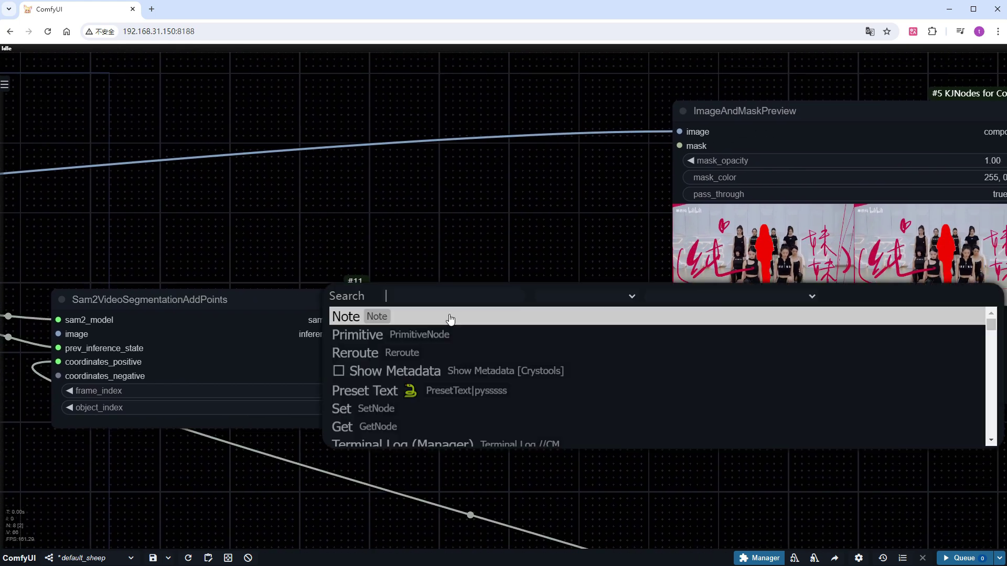
pyautogui.write('sam')
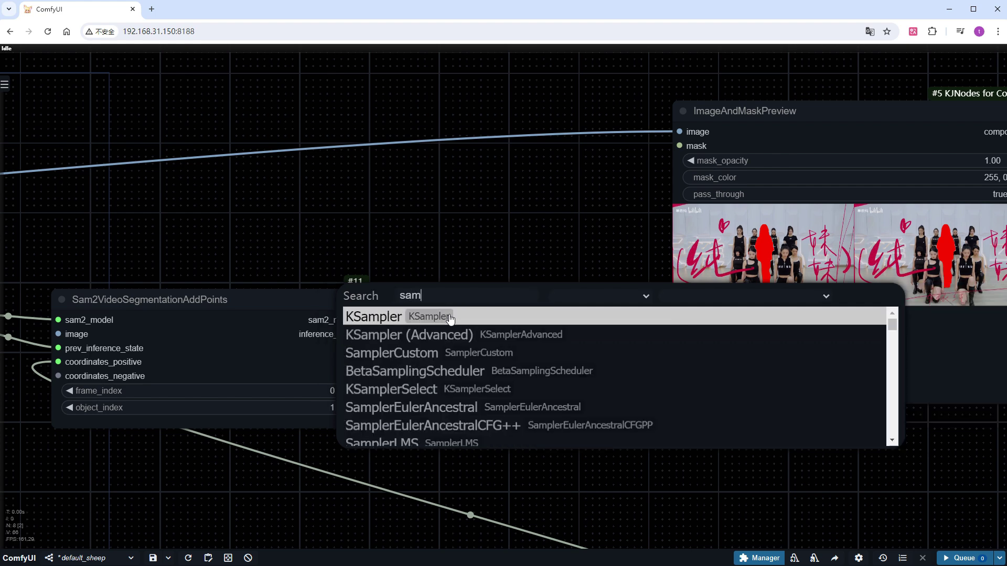
pyautogui.write('2v')
pyautogui.click(450, 349)
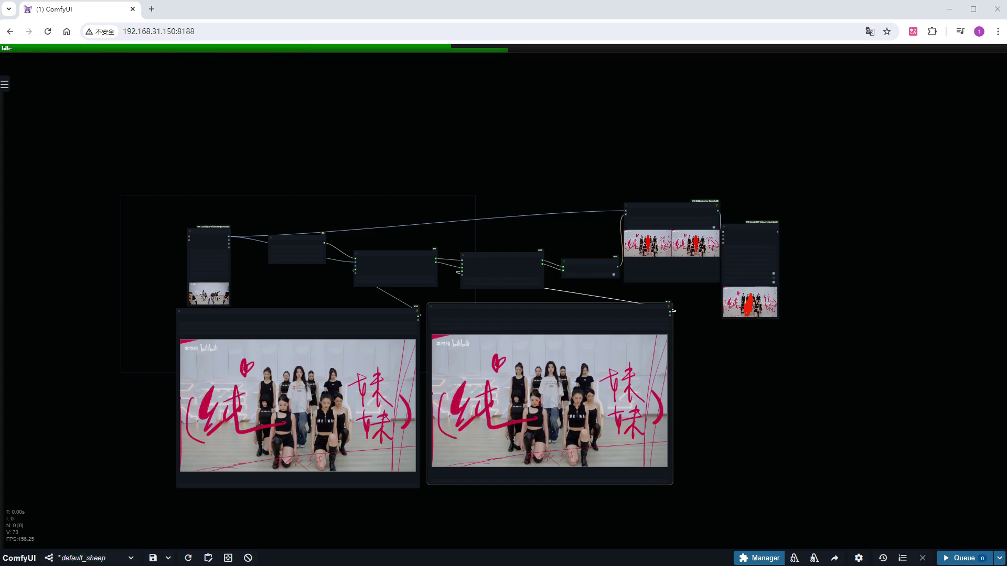
# Zoom in on Video Combine to check the centre and kneeling dancers are masked red
pyautogui.scroll(20, 826, 370)
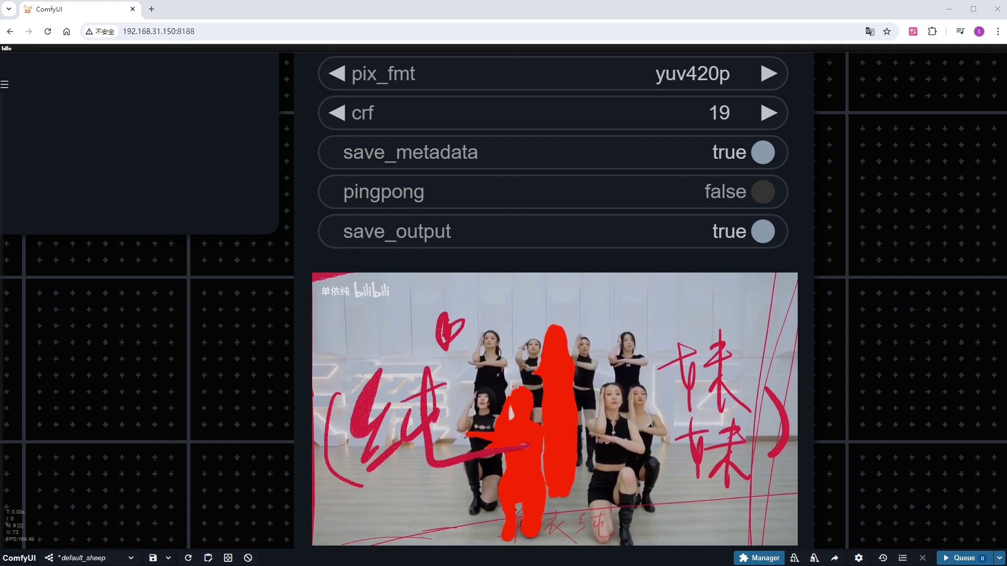
pyautogui.scroll(-4, 887, 338)
# Set ImageAndMaskPreview mask_opacity to 0.6, rerun the workflow, and view the output video
pyautogui.moveTo(901, 225); pyautogui.dragTo(899, 513)
pyautogui.click(392, 165)
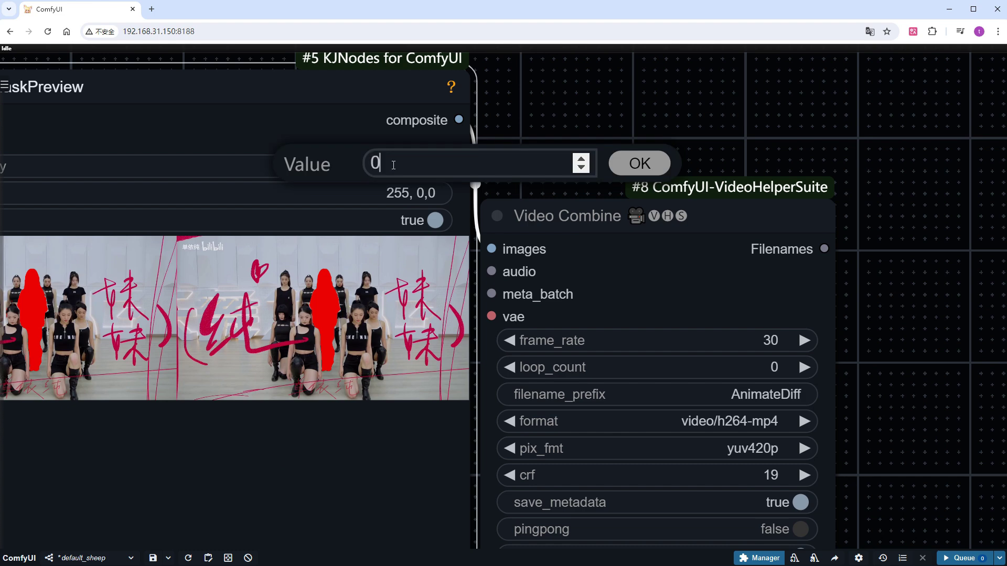
pyautogui.write('.6')
pyautogui.press('Return')
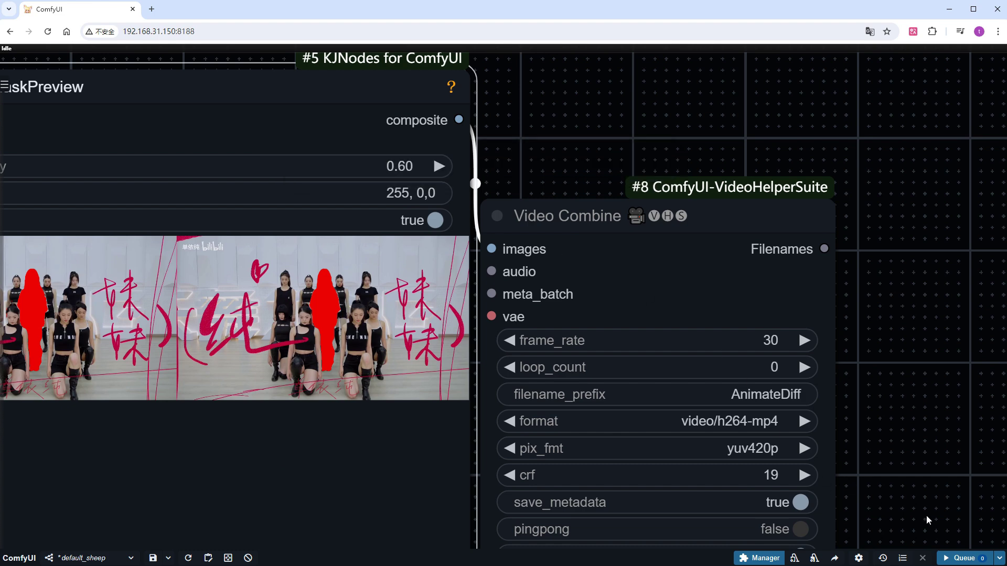
pyautogui.click(962, 559)
pyautogui.moveTo(940, 480); pyautogui.dragTo(869, 201)
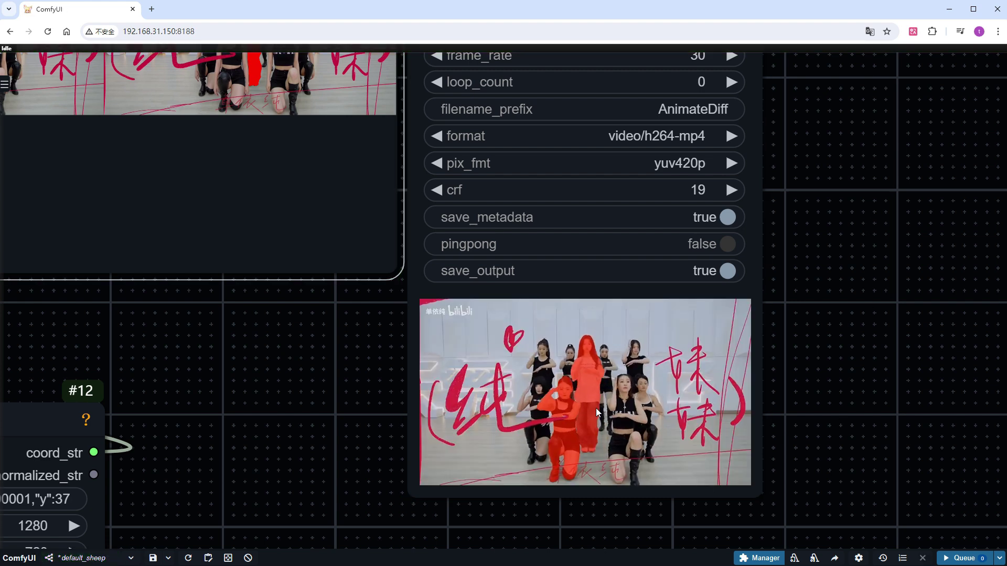
pyautogui.scroll(6, 706, 476)
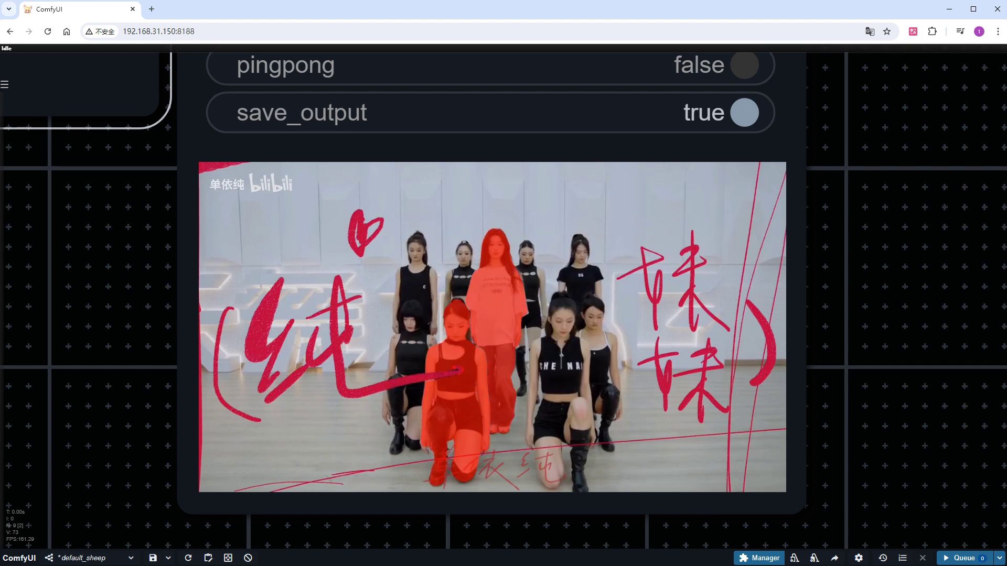